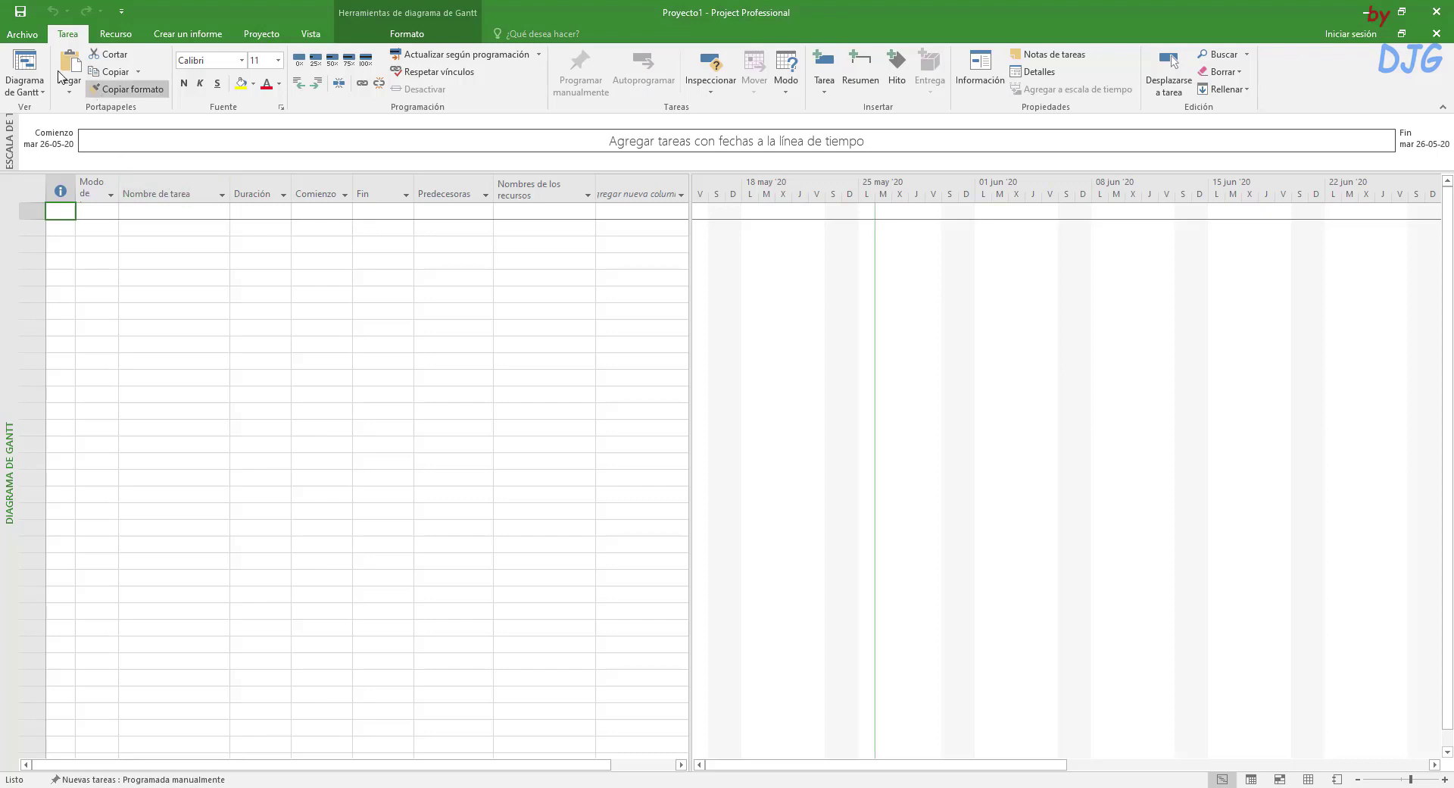
Step: Open the program options and set the project view's date format to mié 28-01-09 12:33
left_click(22, 34)
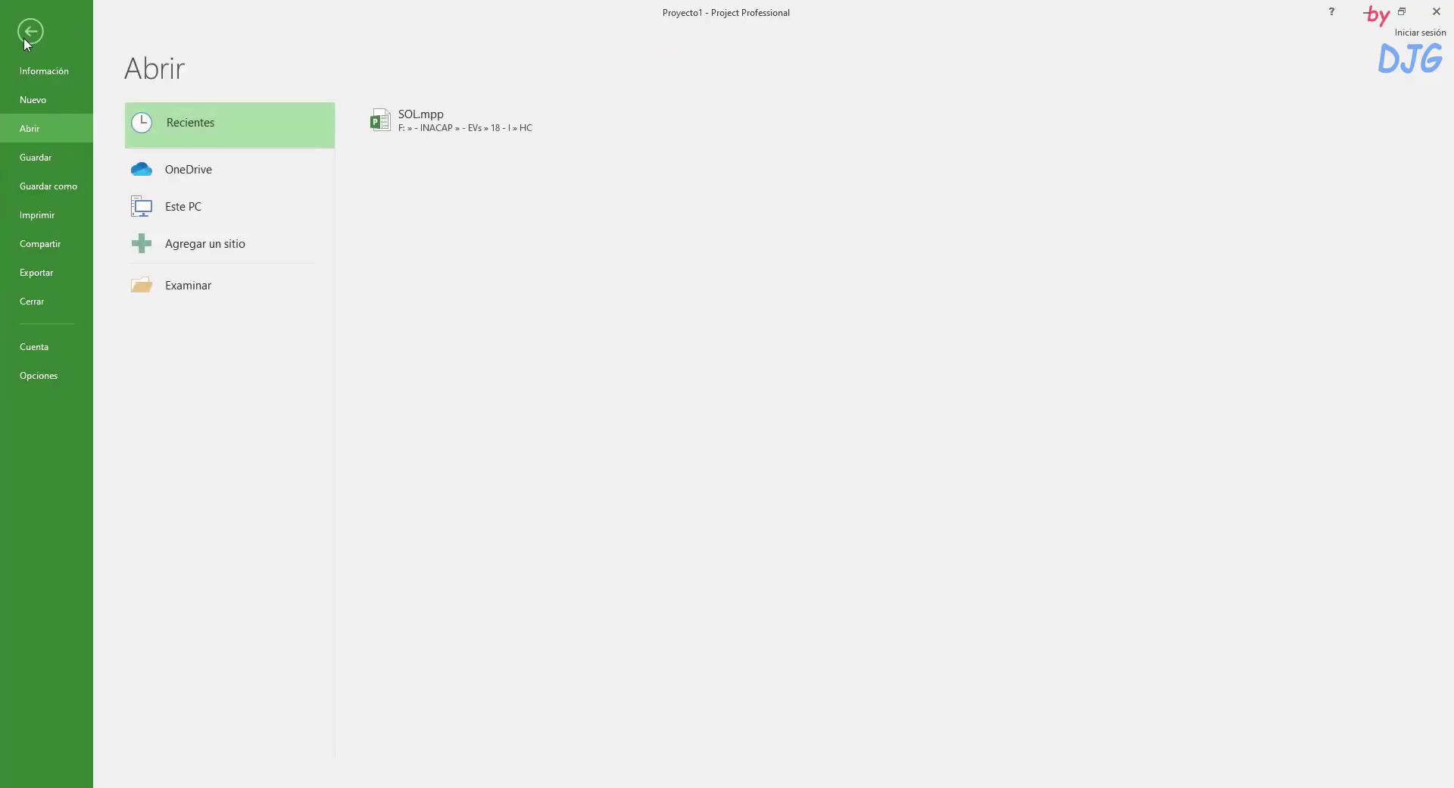
left_click(50, 377)
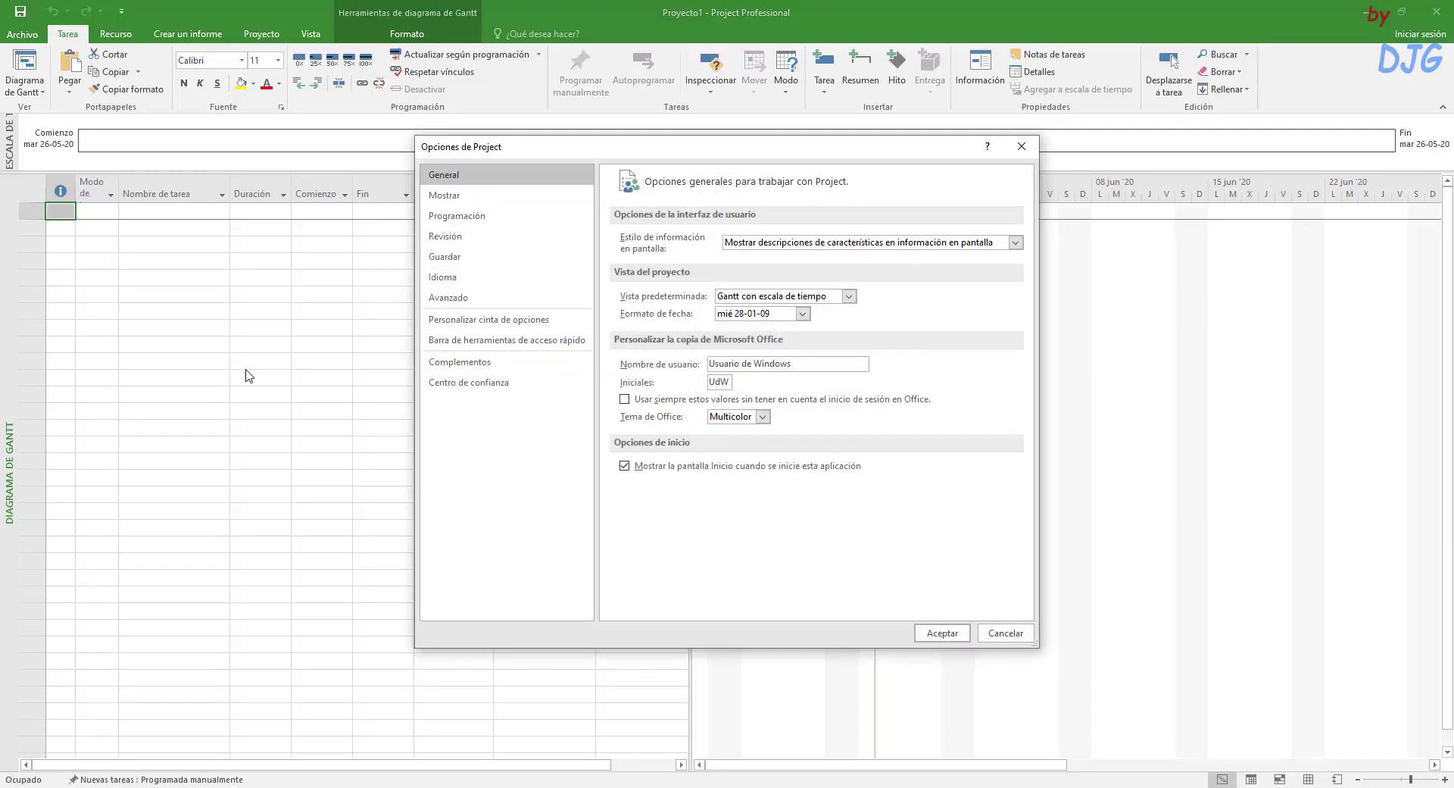
left_click_drag(660, 143, 575, 107)
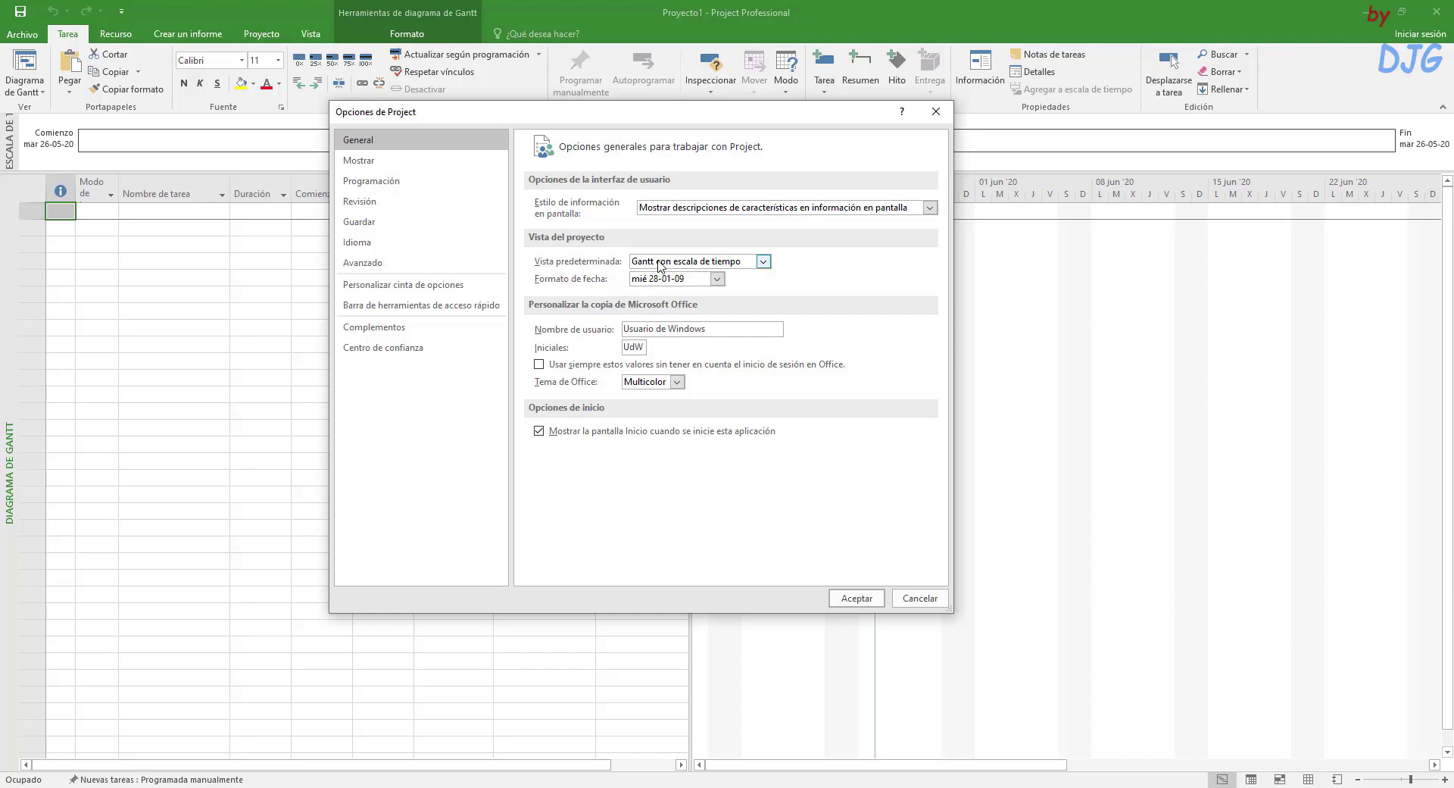
left_click(764, 261)
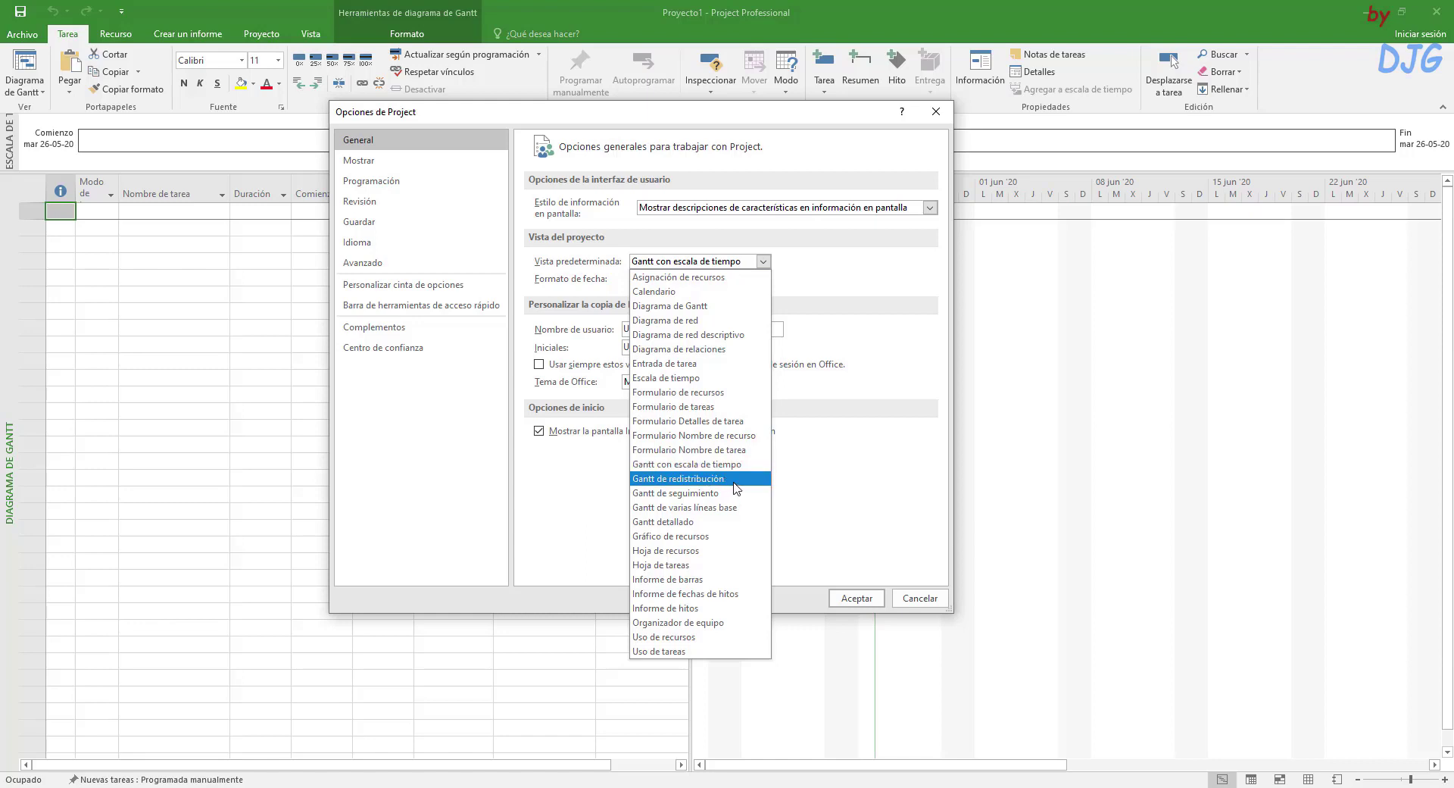
left_click(875, 265)
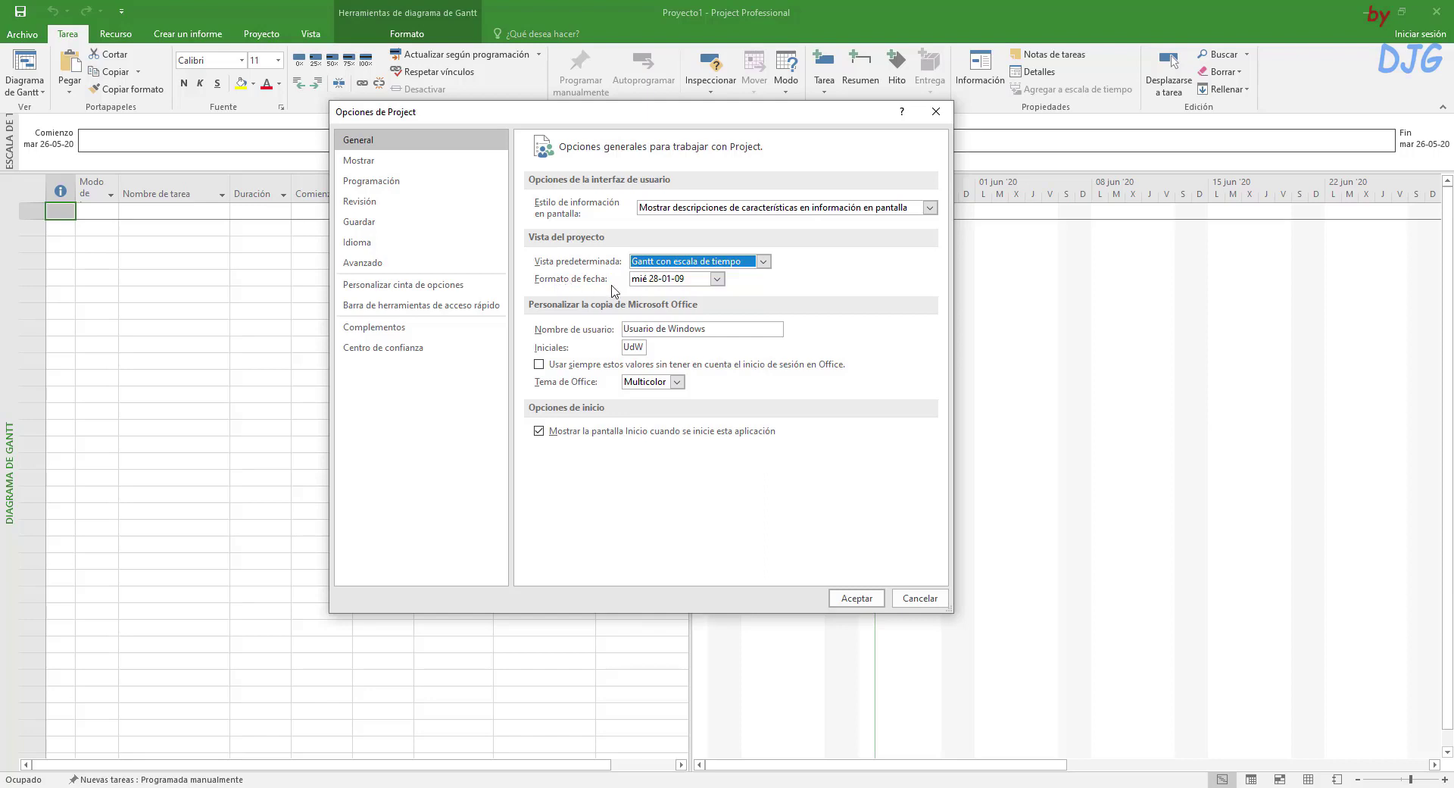
left_click(716, 279)
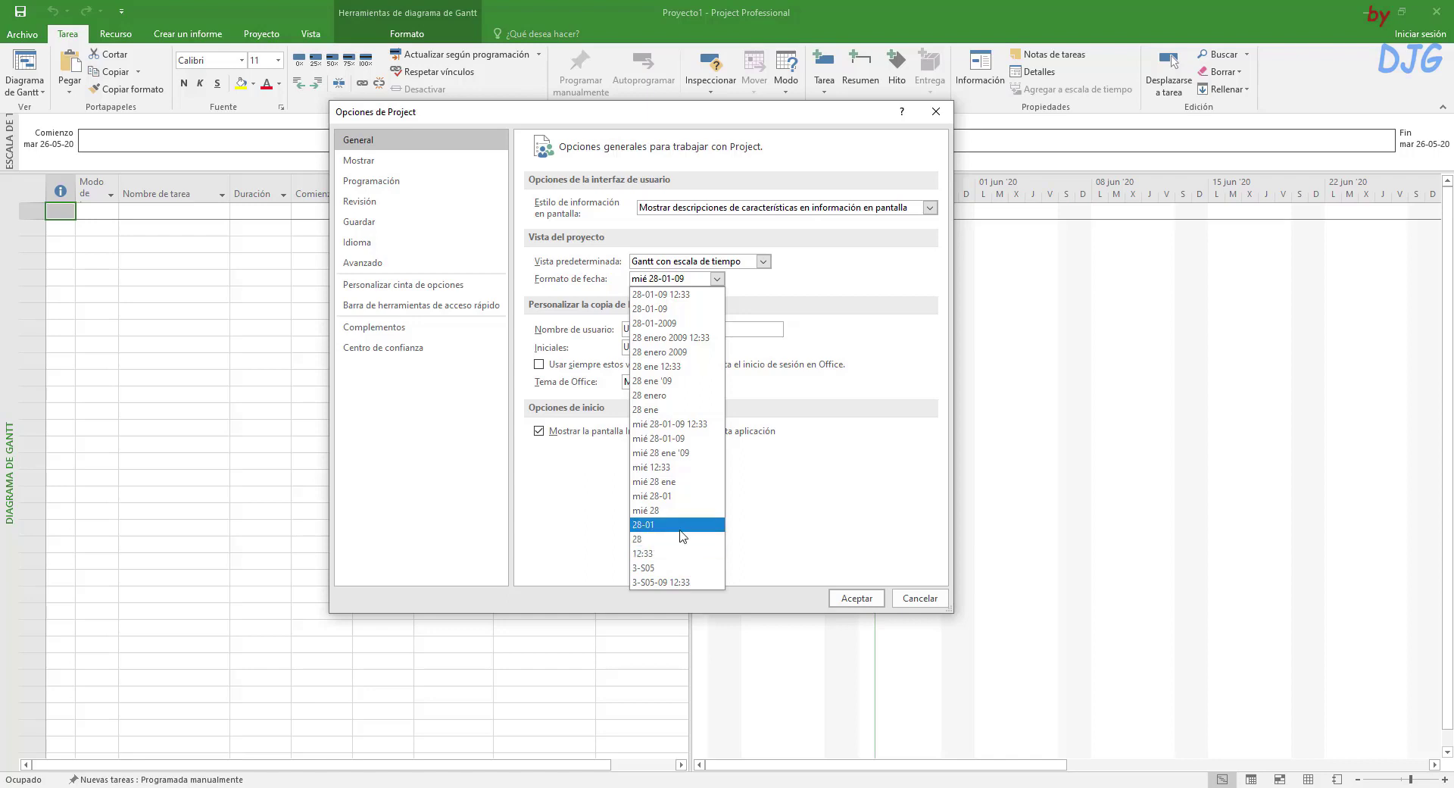
left_click(688, 424)
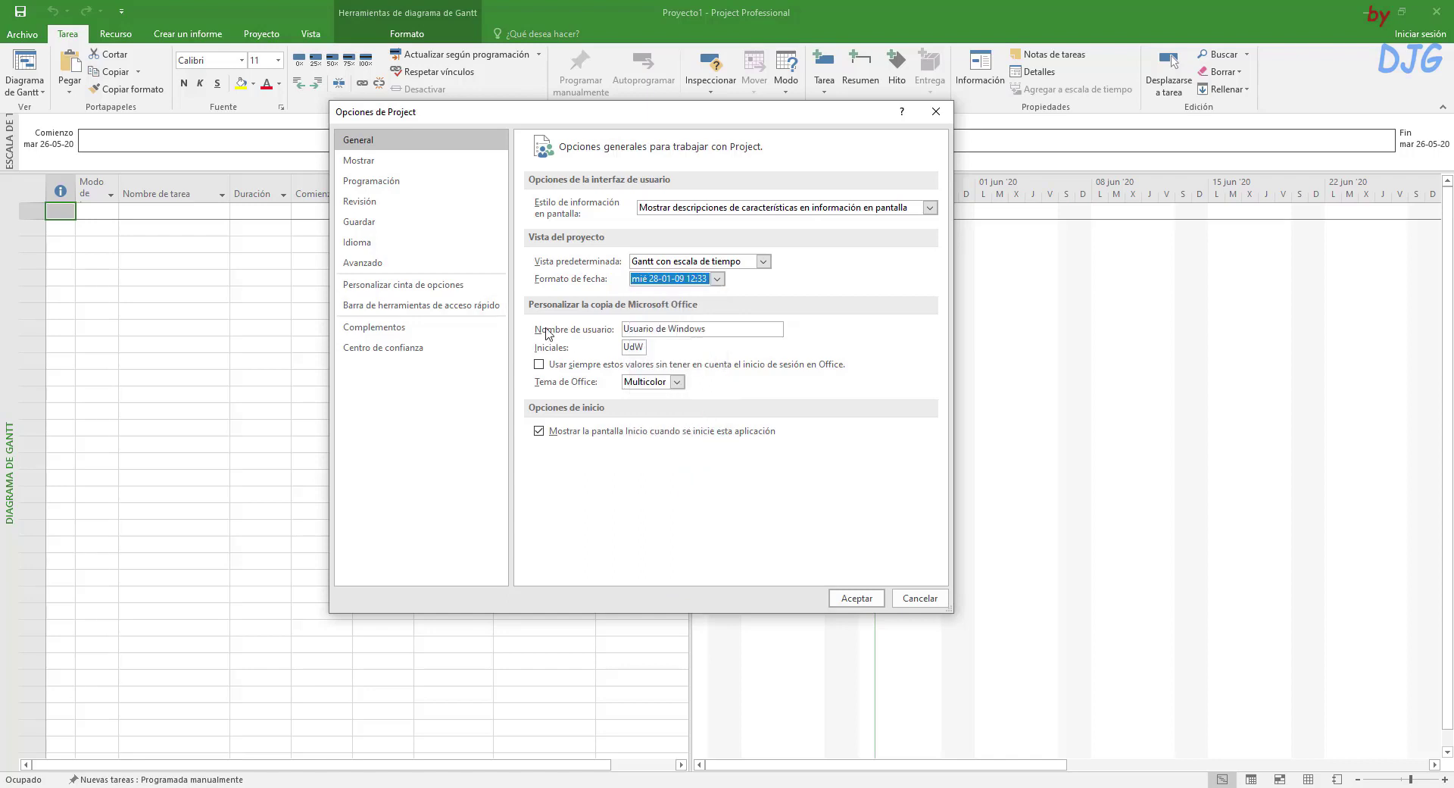
Step: Enter the user's full name and matching initials in the Microsoft Office personalization settings
key("Tab")
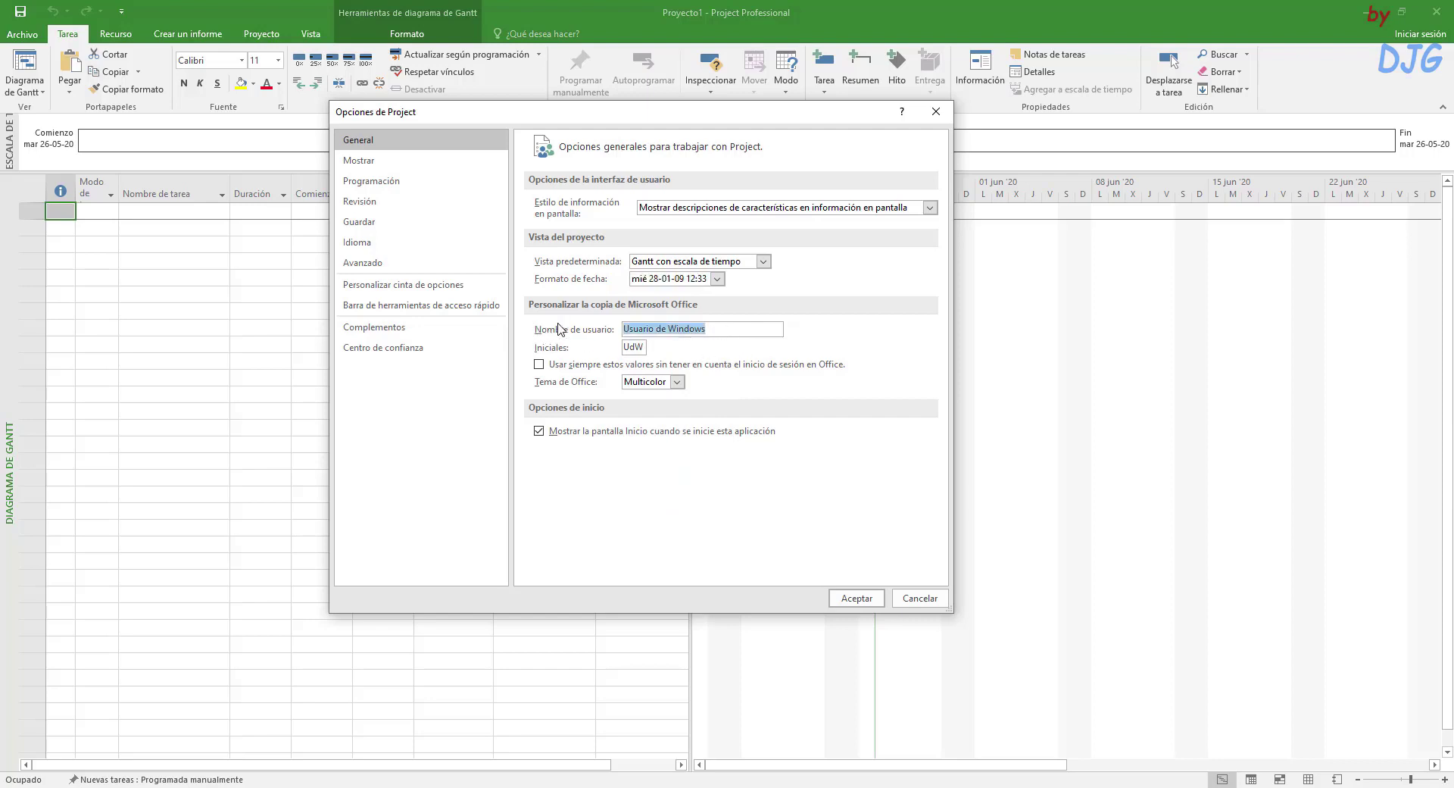
type("Dan")
type("J")
left_click_drag(642, 347, 569, 347)
type("DJ")
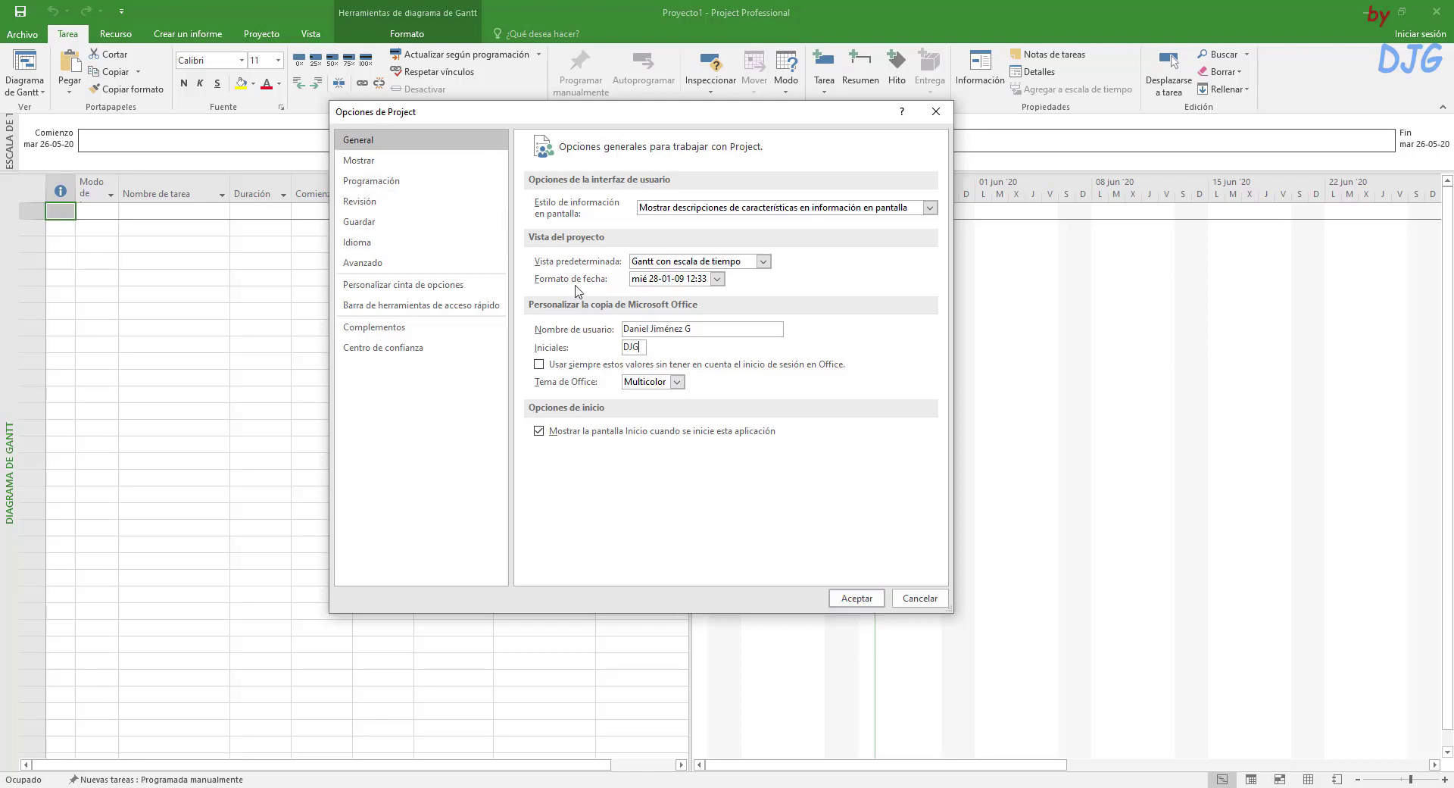
Step: Open the display options and check the available calendar types and currency symbol placements
left_click(364, 160)
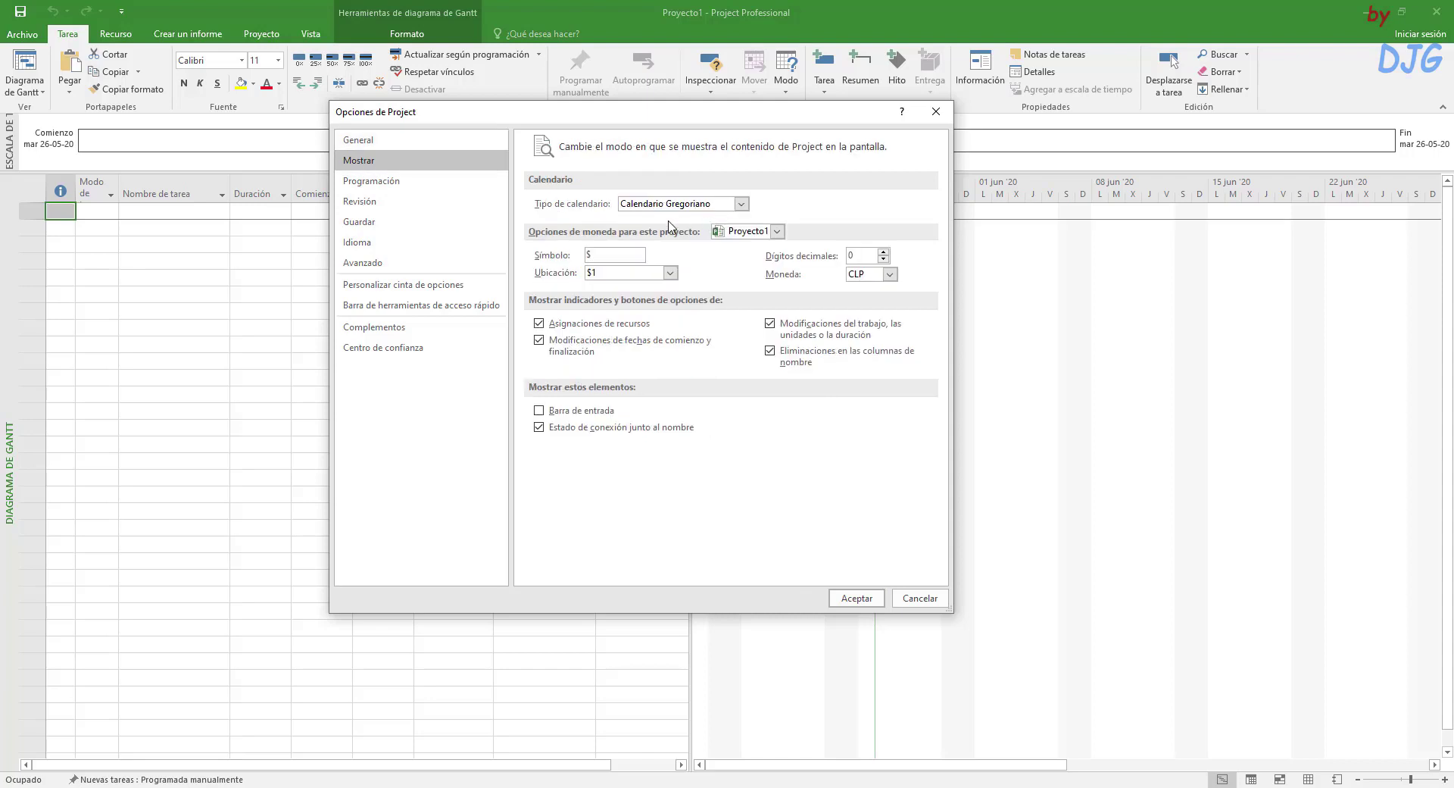
left_click(741, 204)
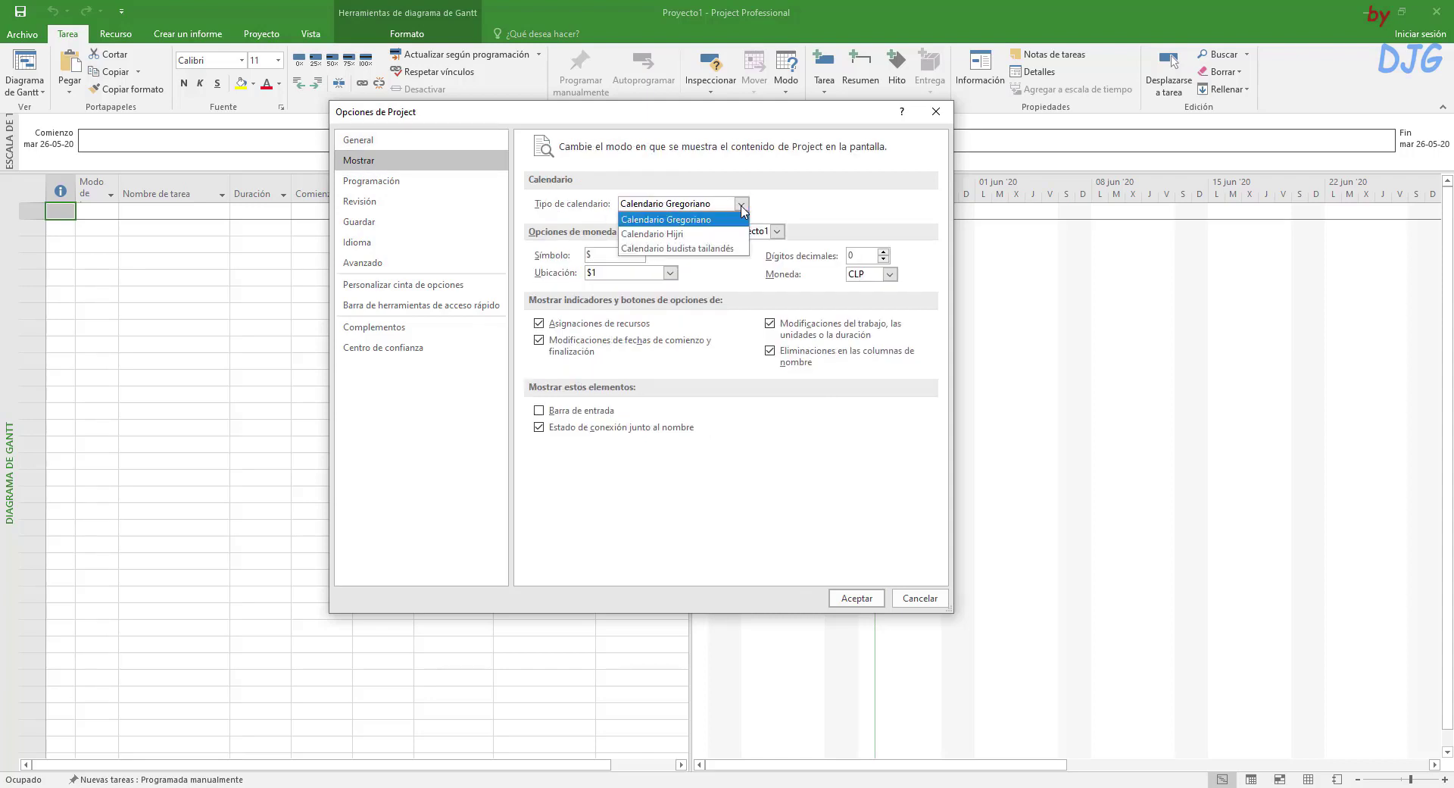
left_click(741, 206)
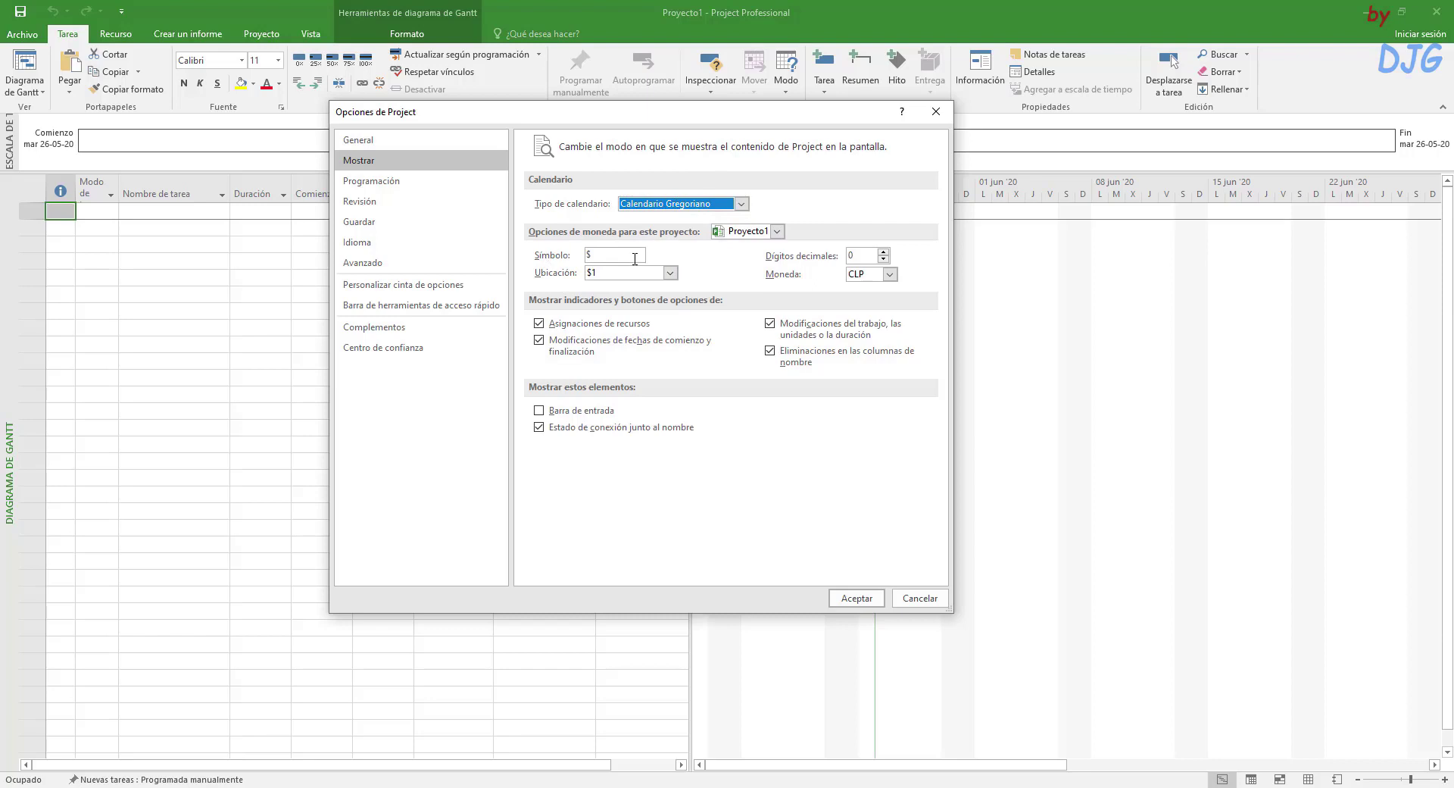
left_click(671, 276)
left_click(671, 276)
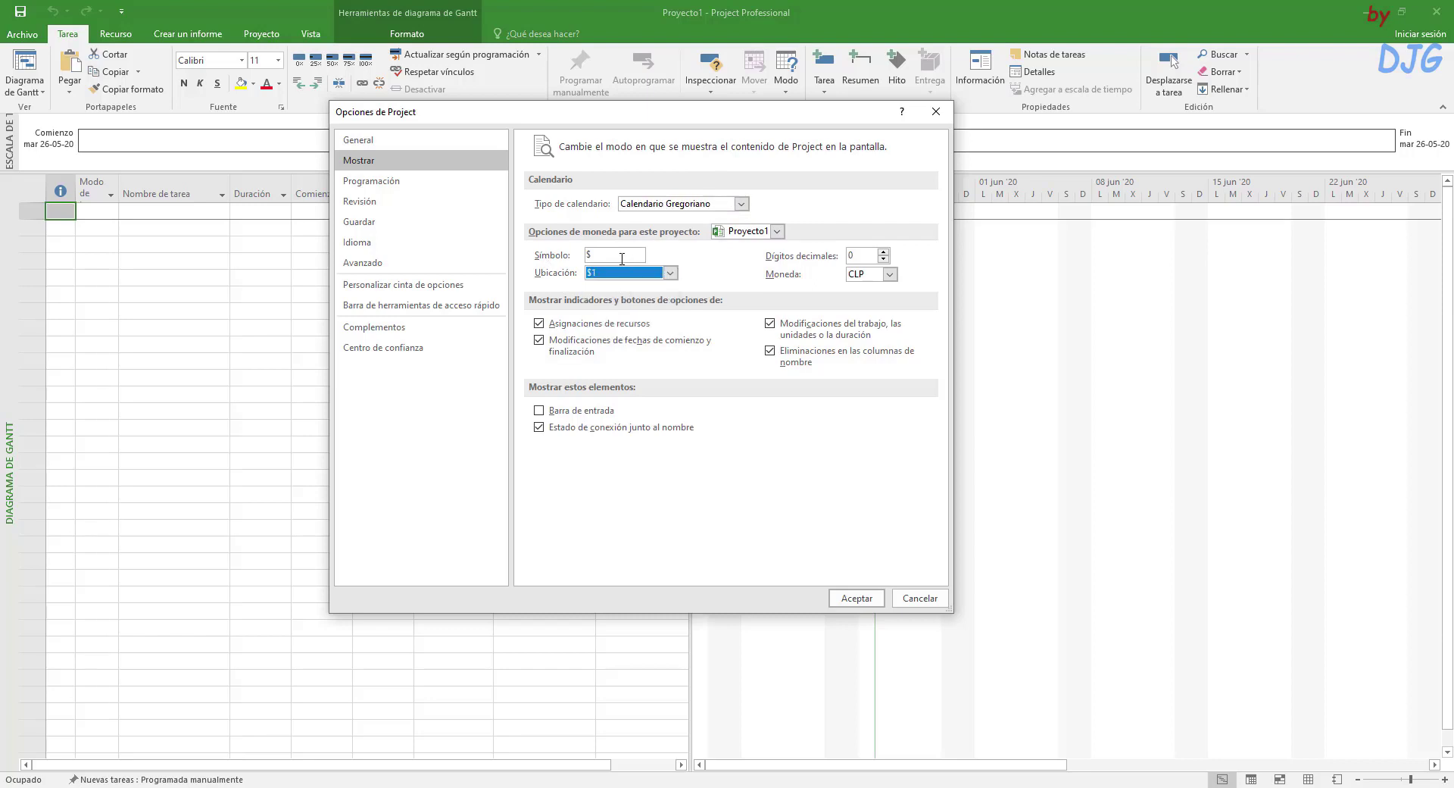
Step: Try adding the prefix CLP to the project's currency symbol and remove it again
double_click(618, 257)
type("CLP")
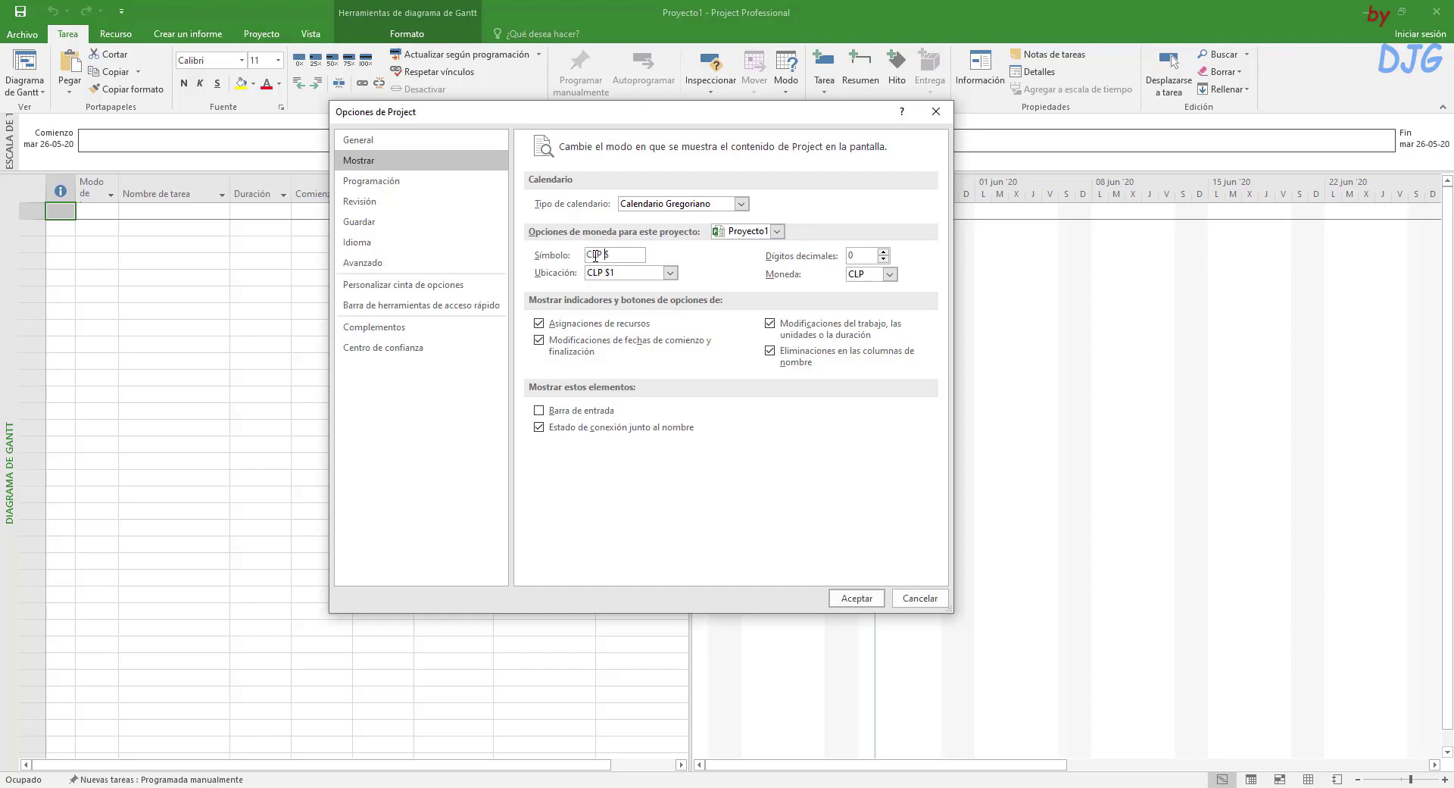
double_click(595, 255)
key("BackSpace")
Step: Set the currency symbol placement to 1 $ for this project
left_click(670, 273)
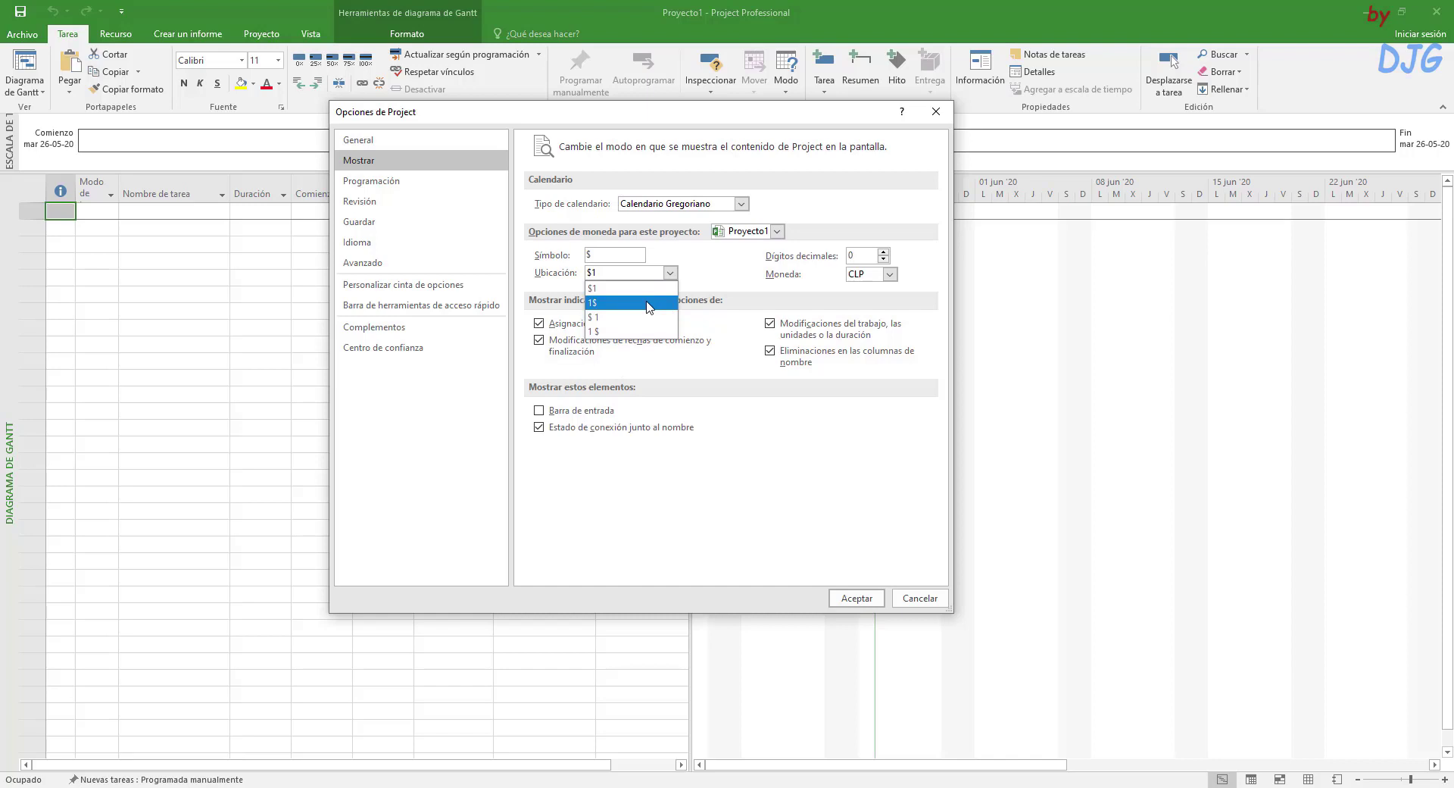
left_click(616, 332)
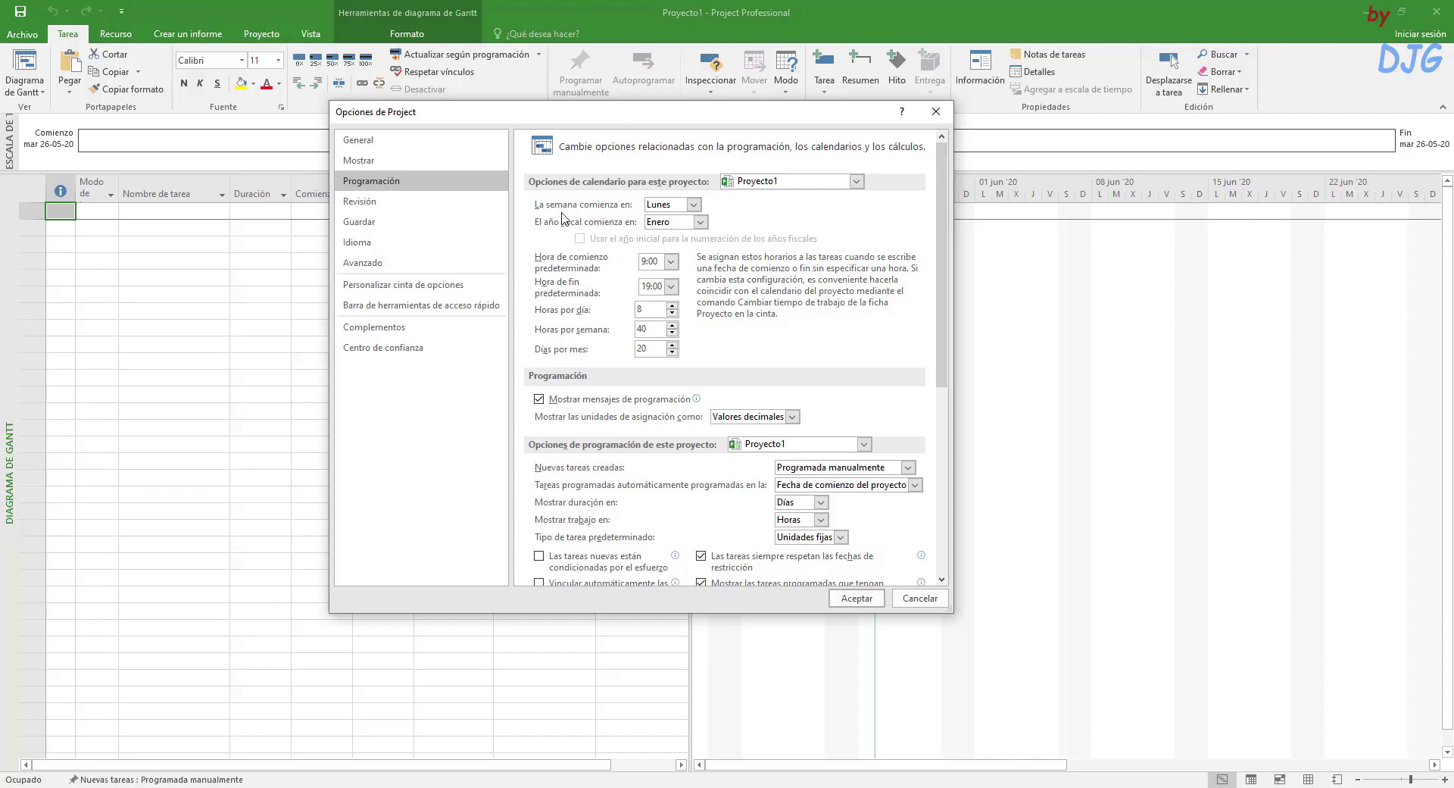
Step: In the scheduling options, choose Lunes as the day the week starts
left_click(678, 208)
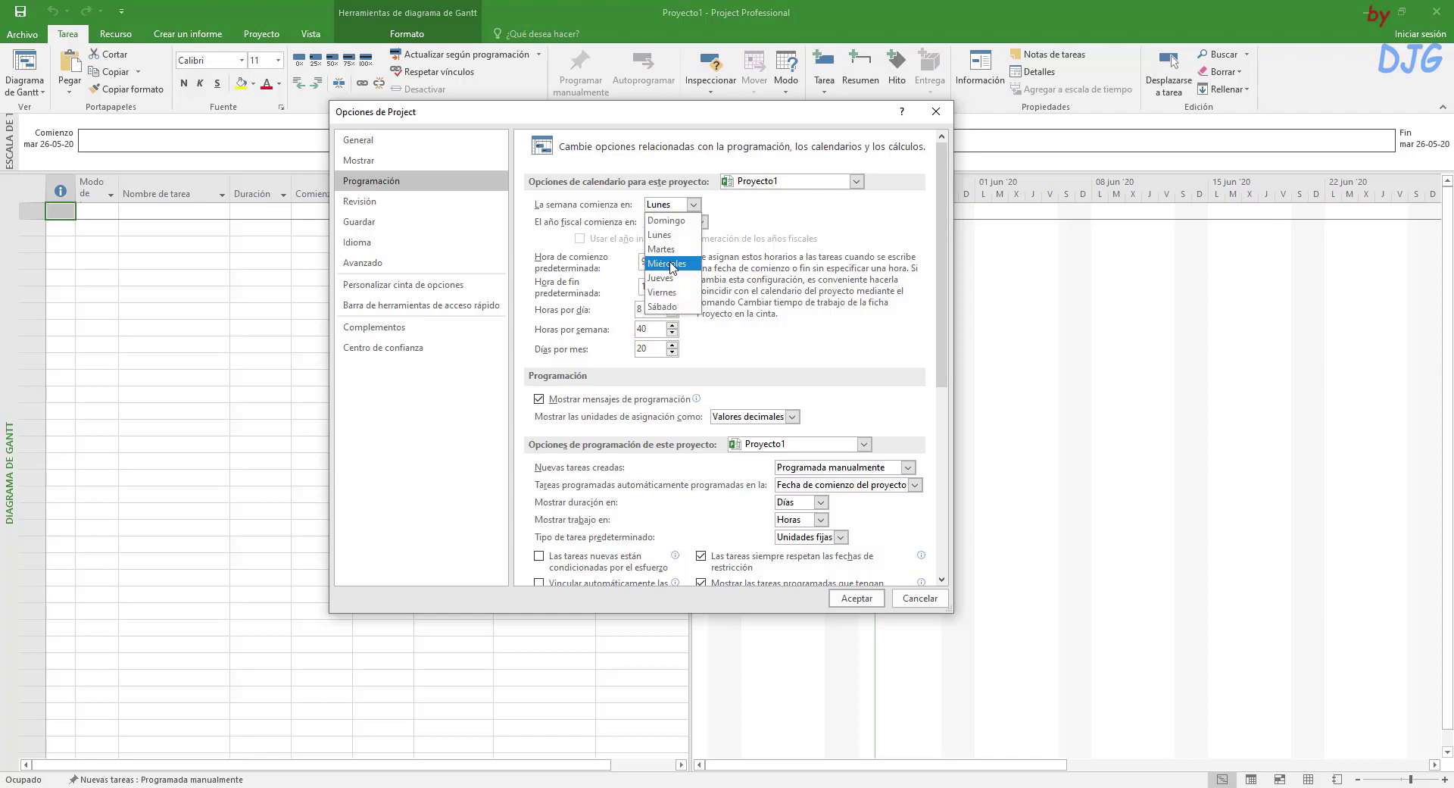
left_click(753, 218)
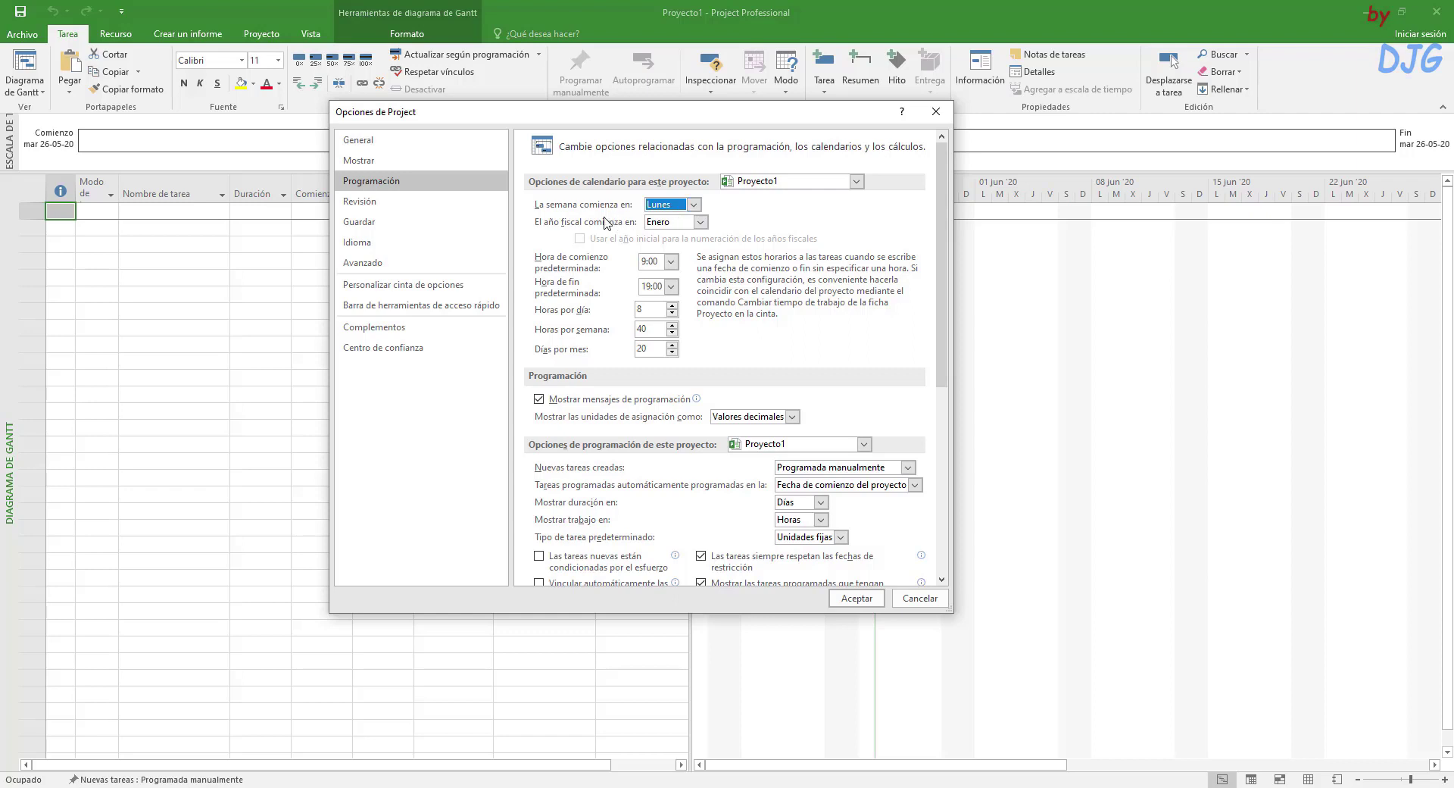
left_click(674, 204)
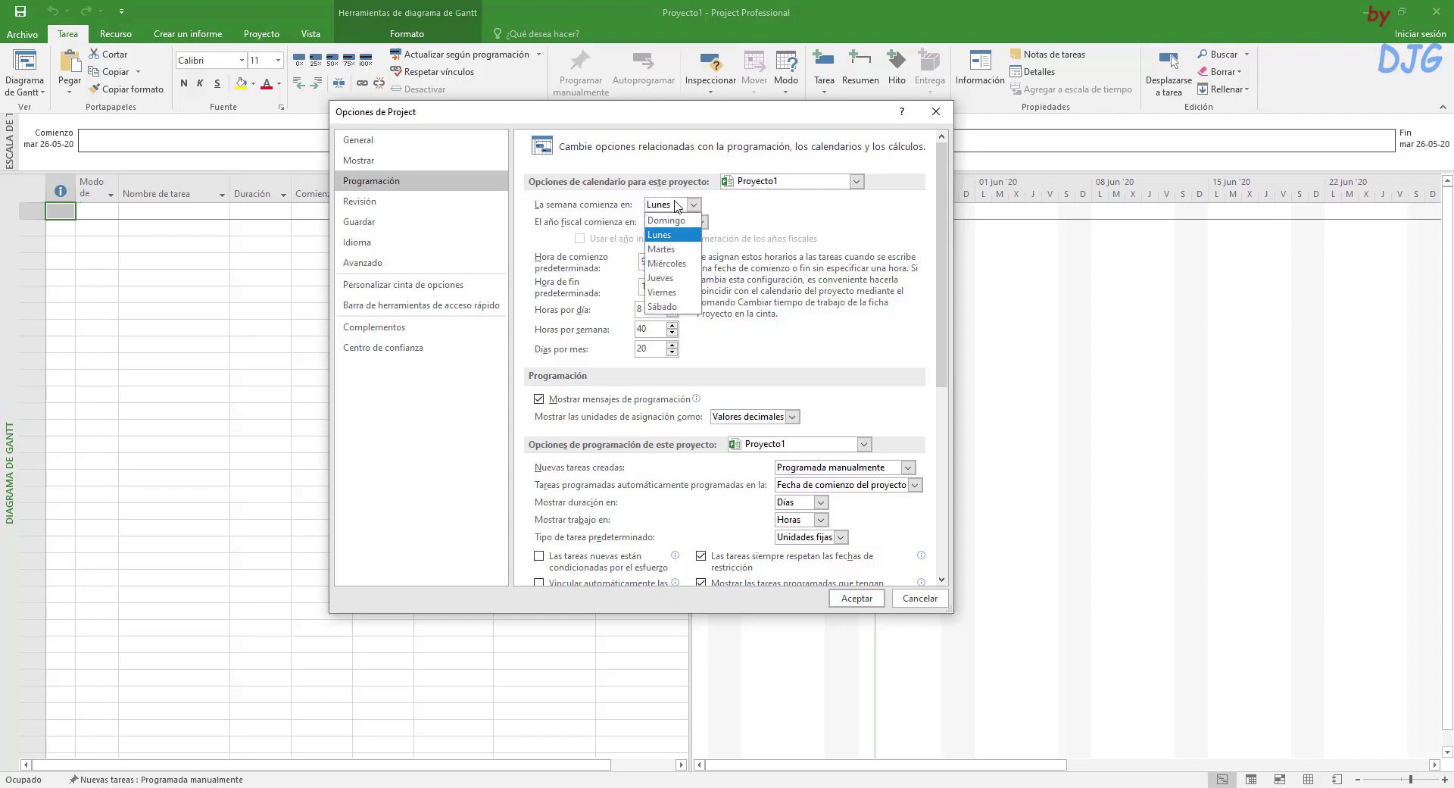
left_click(657, 235)
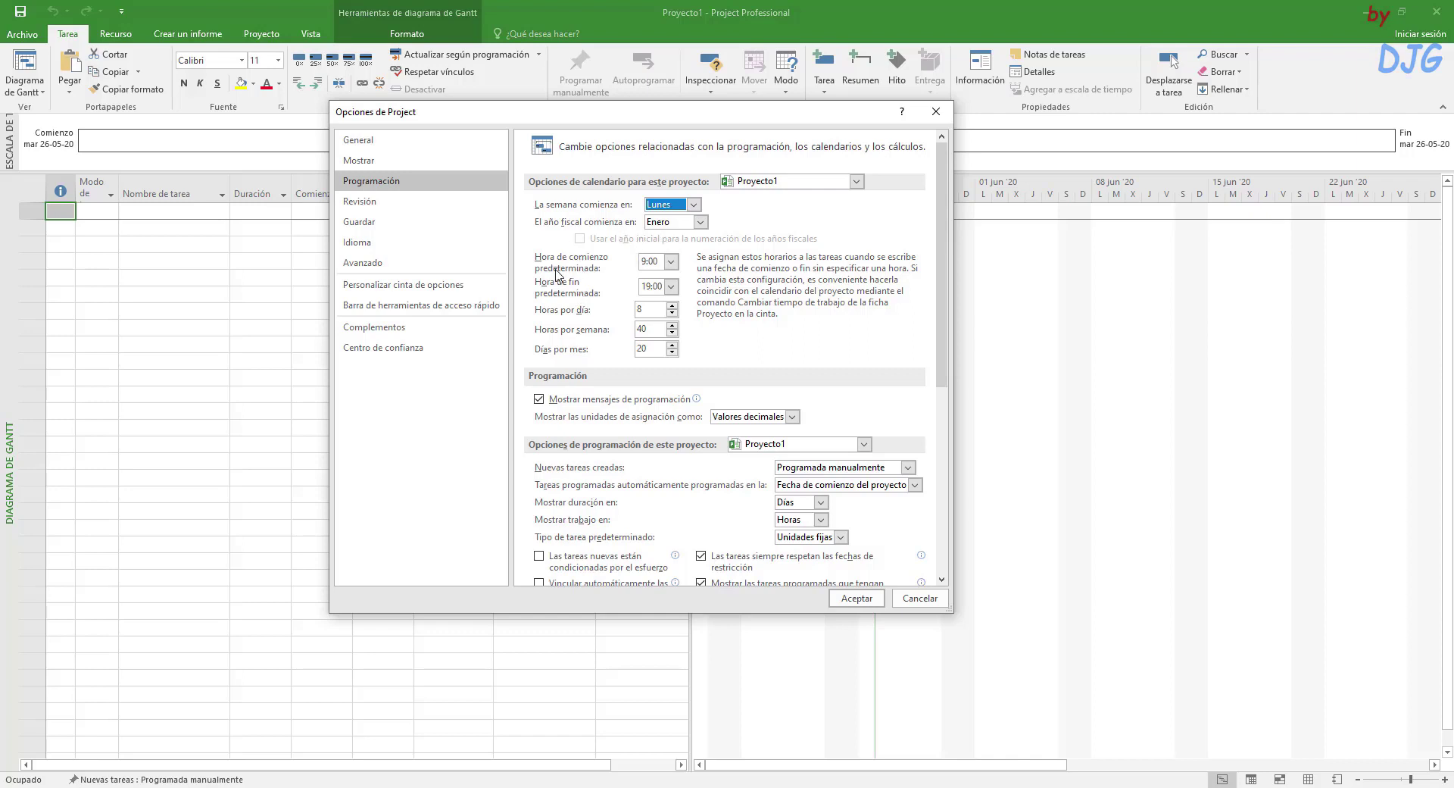
Step: Set the default start time to 8:00 and the default end time to 17:00
left_click(670, 261)
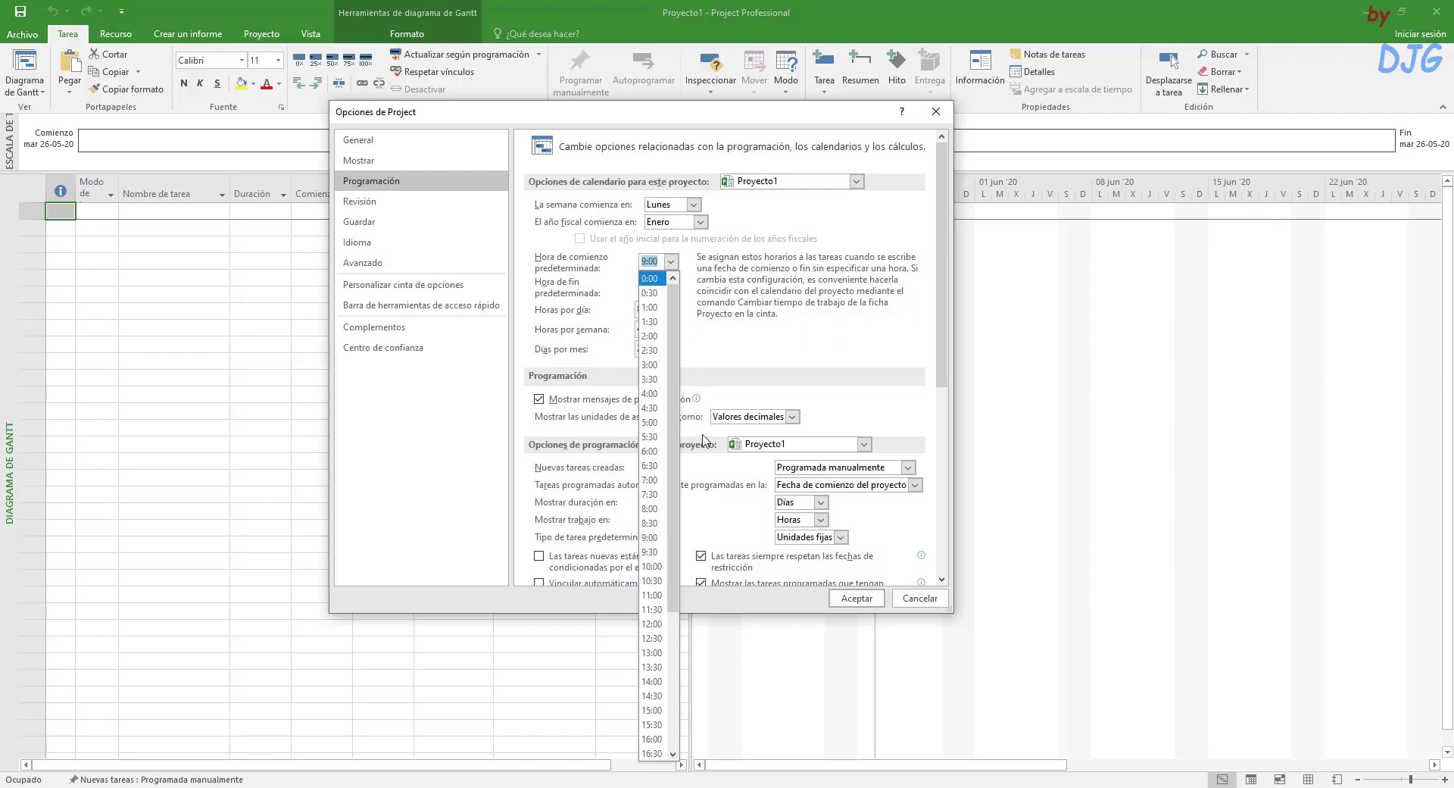
left_click(653, 509)
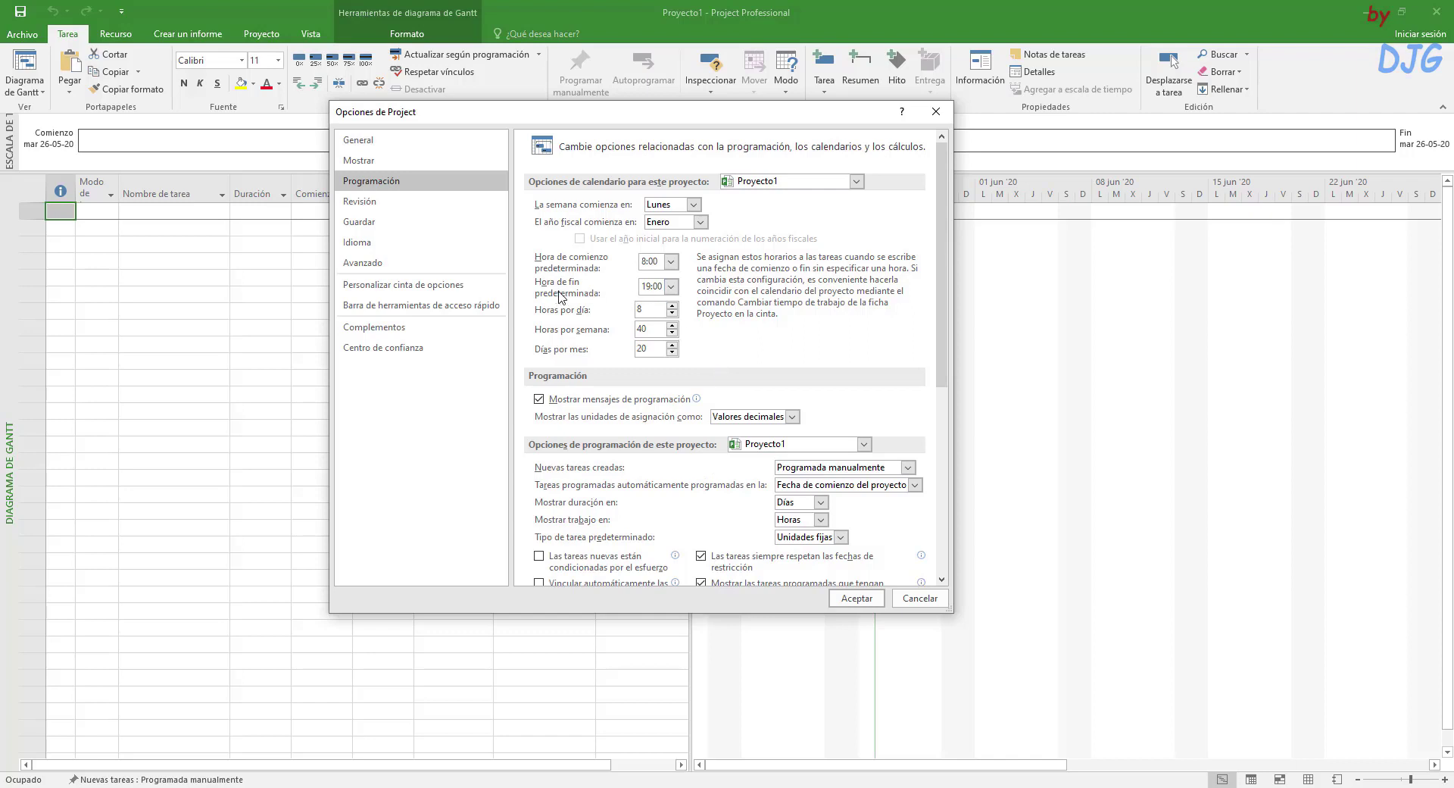
left_click(671, 286)
scroll(678, 330, "up", 3)
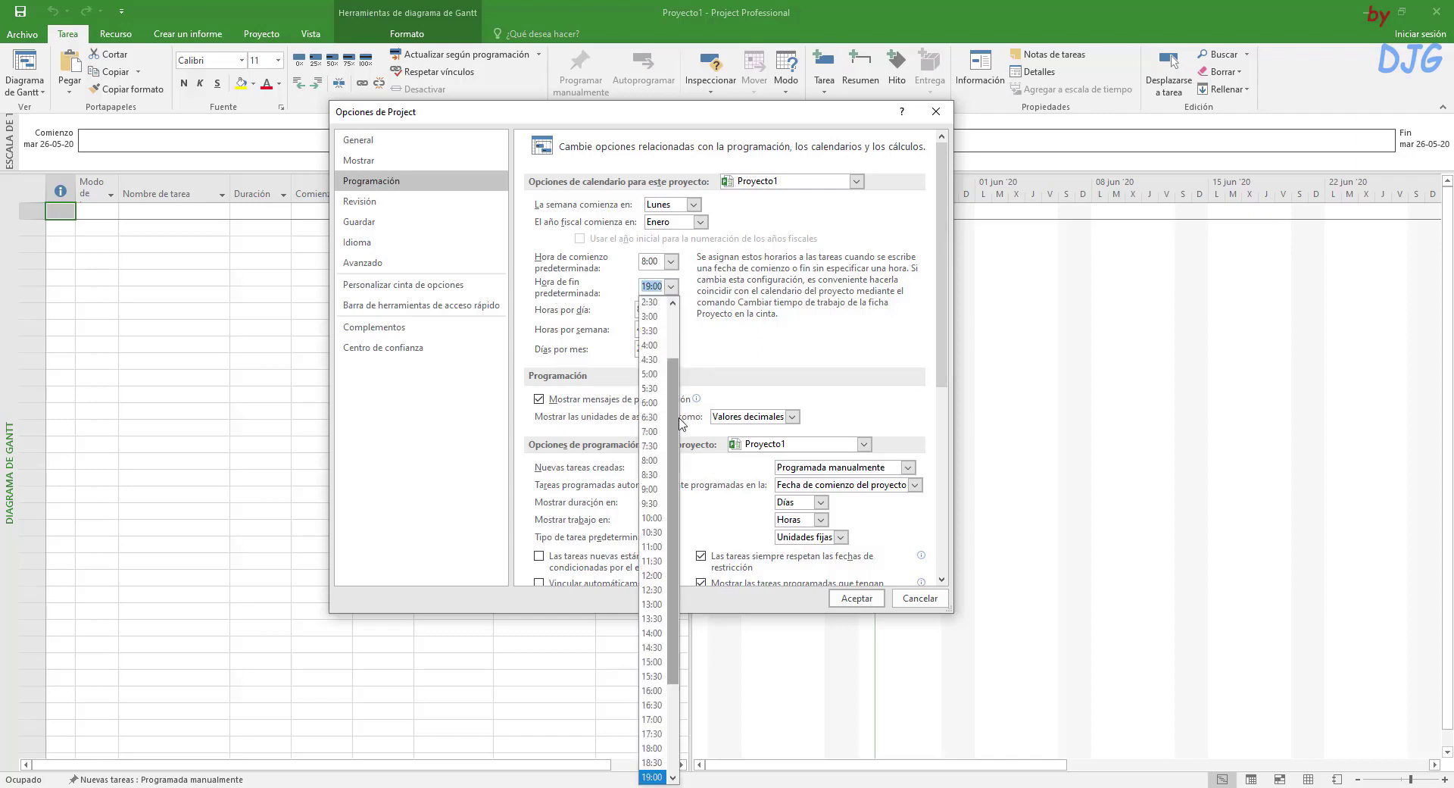
scroll(674, 328, "down", 3)
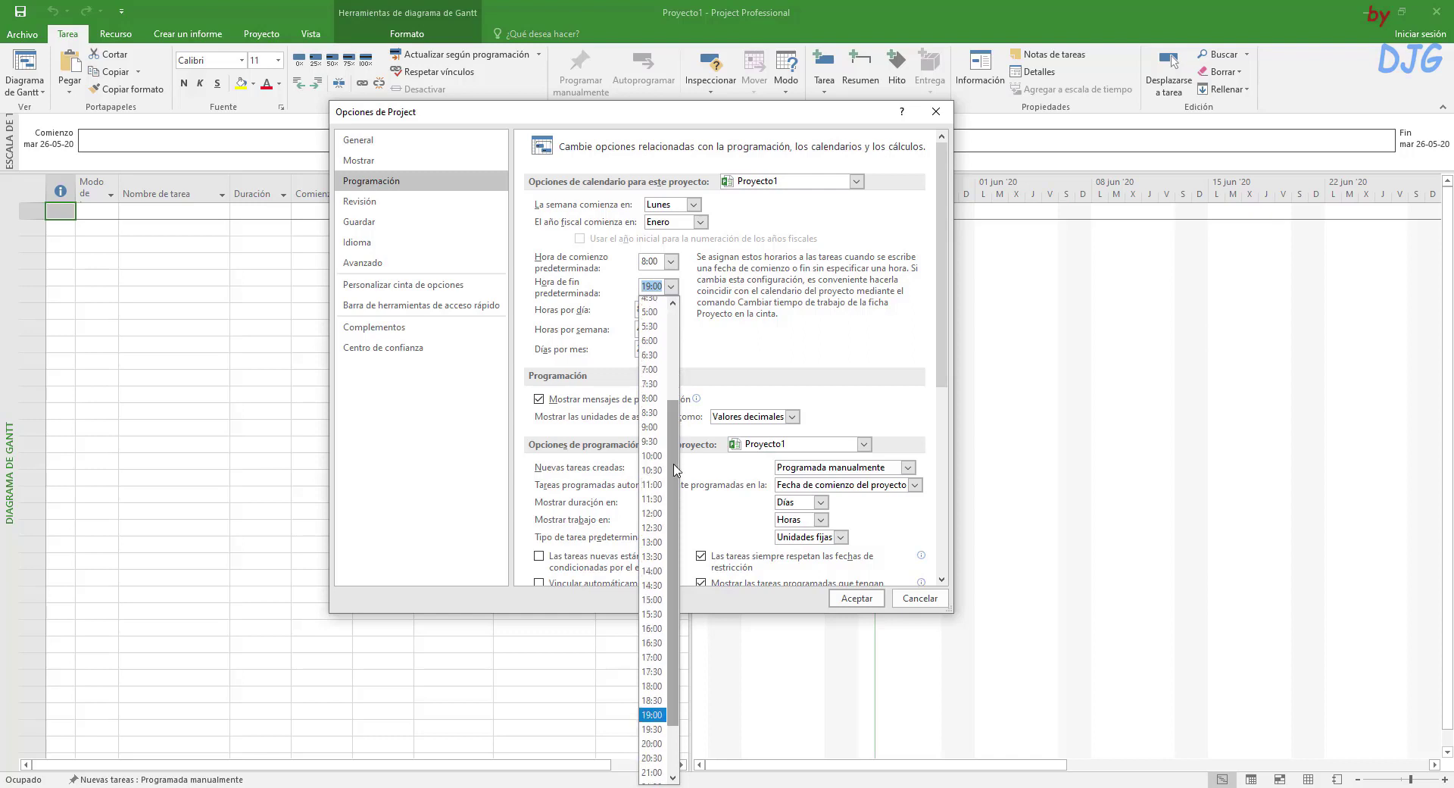
left_click(660, 658)
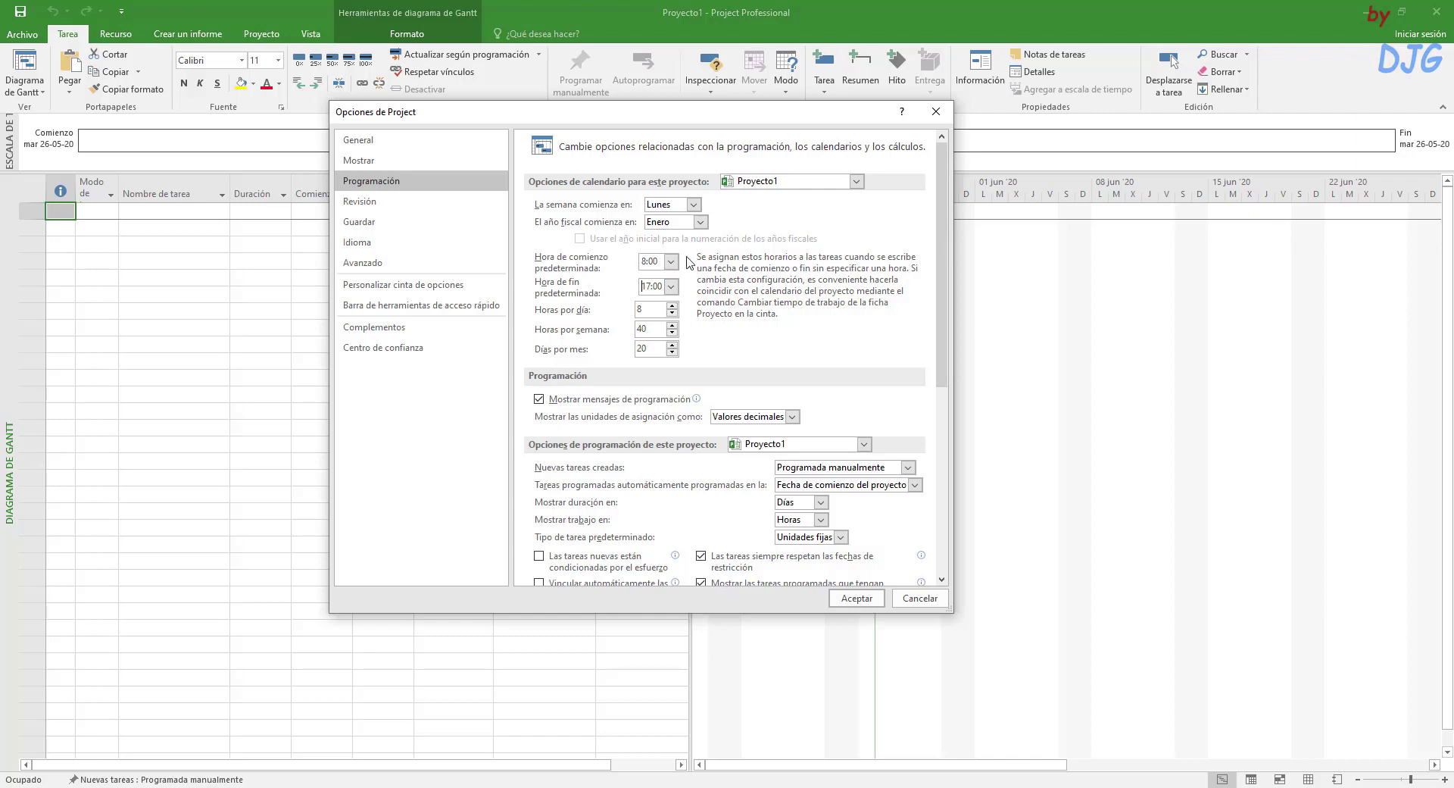
Step: Review the working hours per day, the days per month and the display choices for assignment units
double_click(662, 263)
double_click(651, 309)
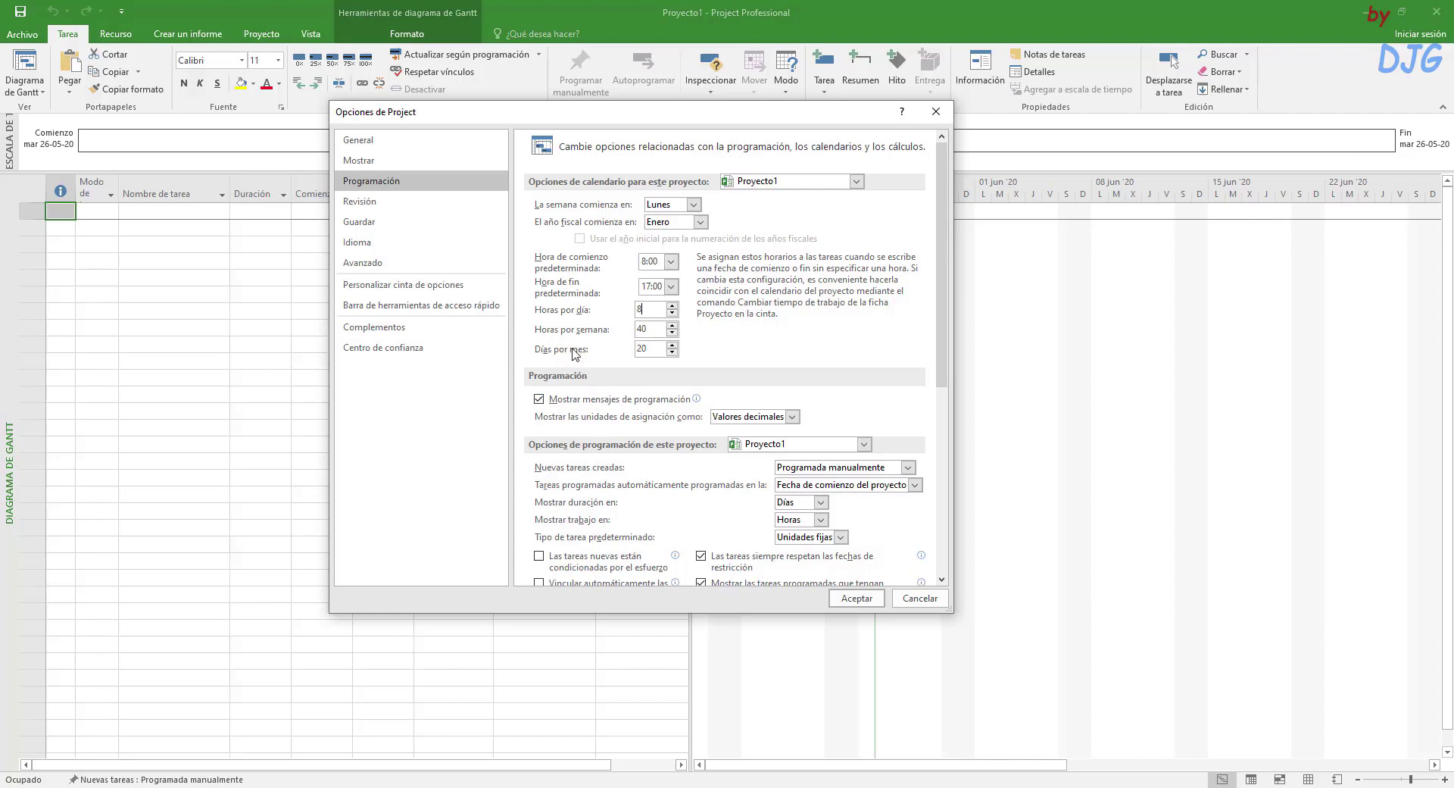
double_click(653, 348)
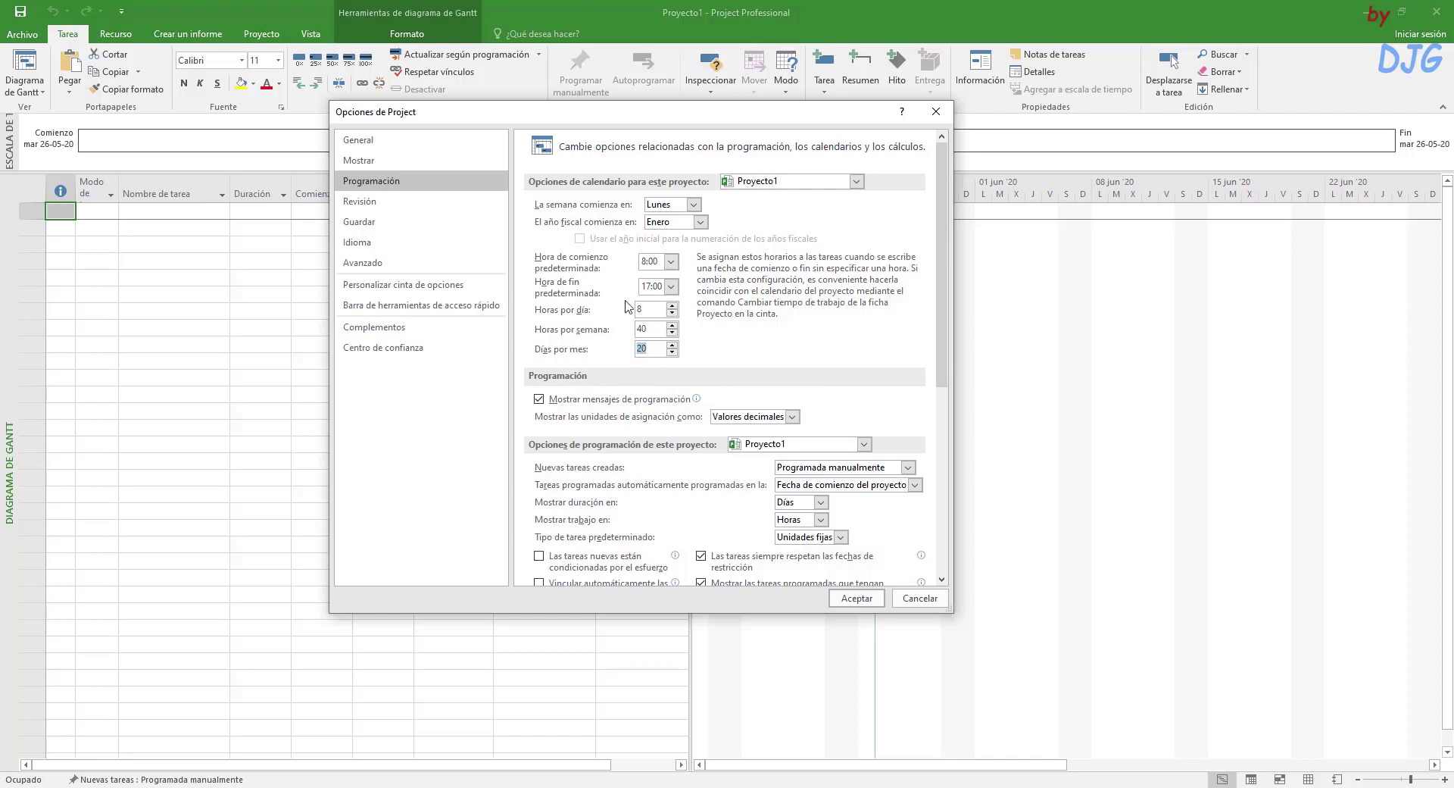
left_click(673, 311)
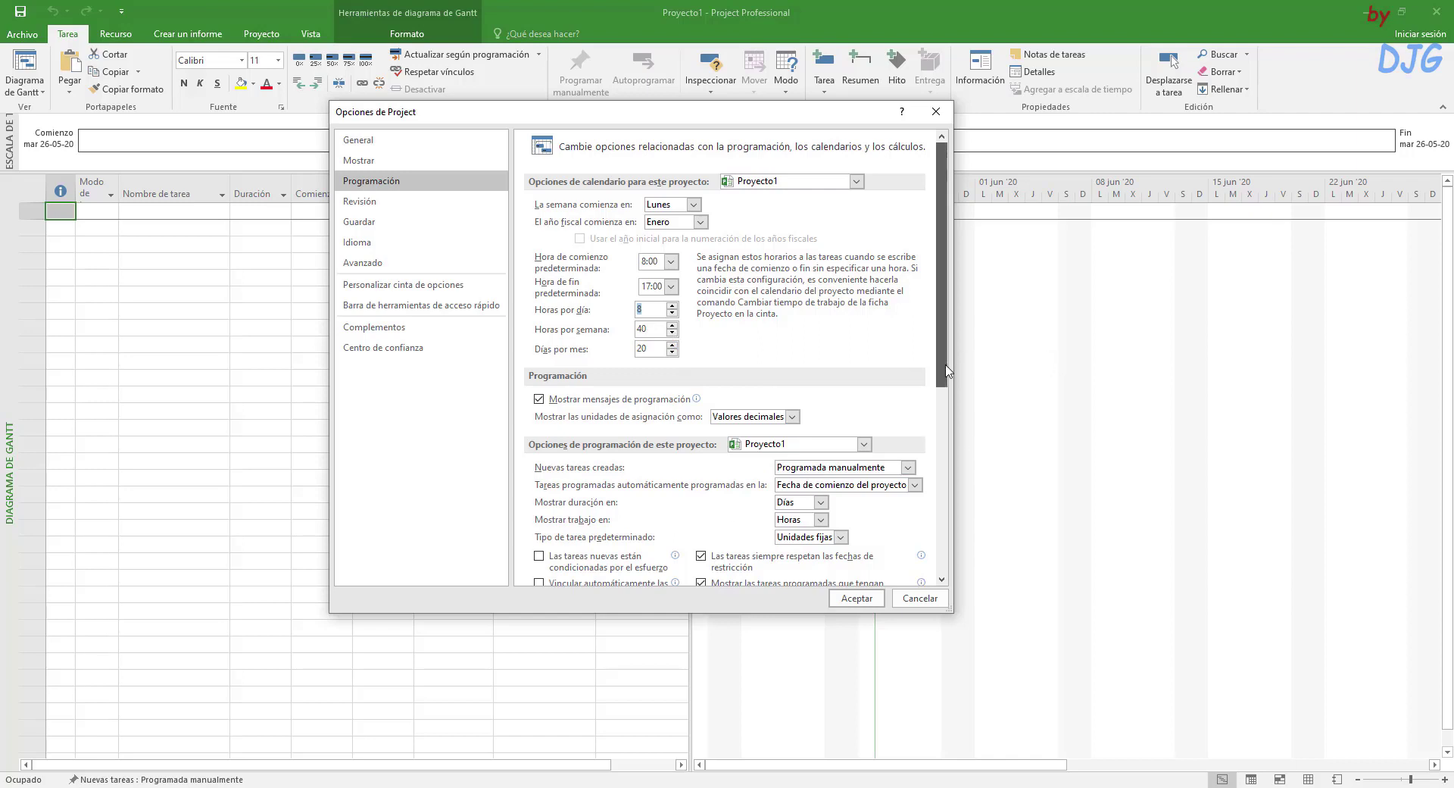
scroll(946, 371, "down", 1)
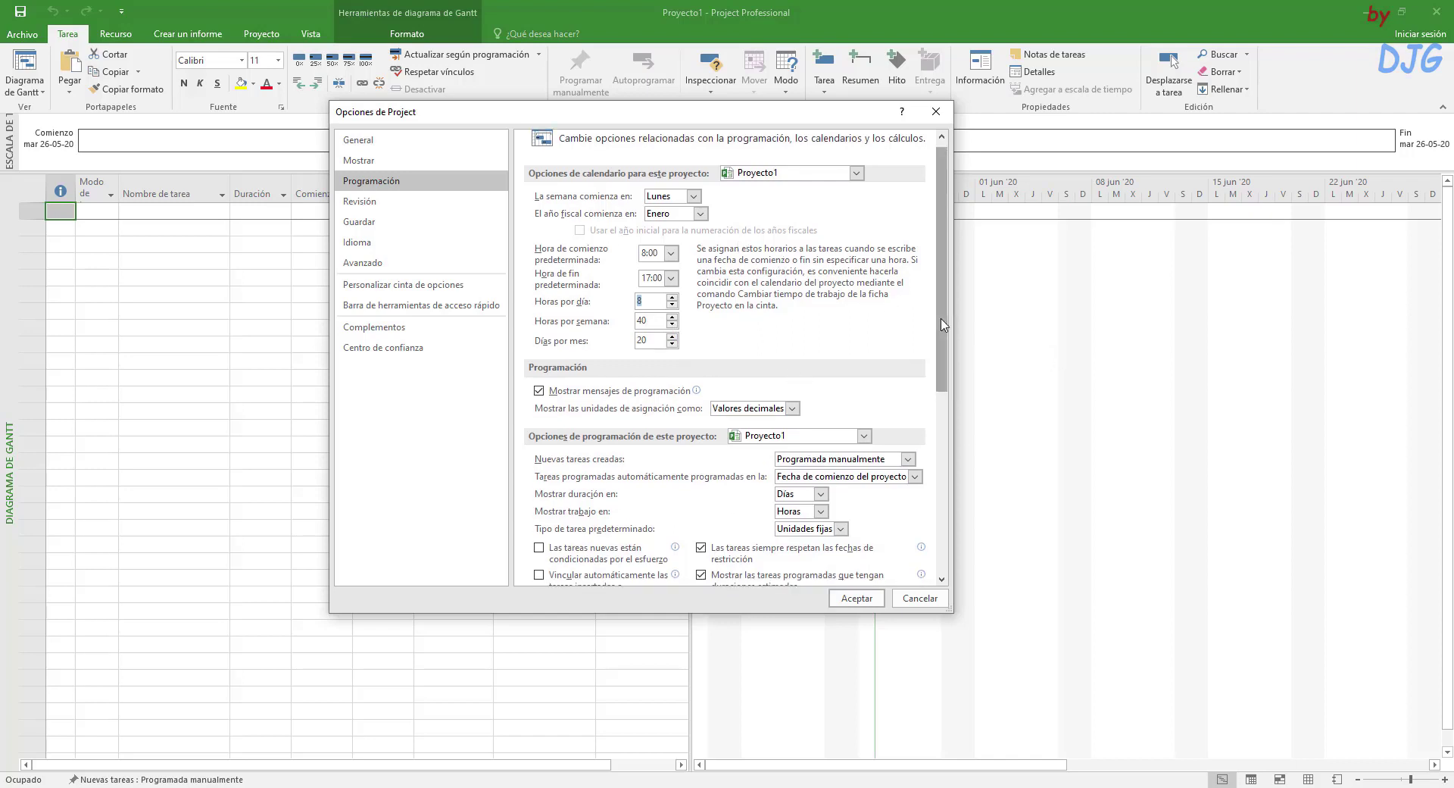
left_click_drag(943, 324, 946, 355)
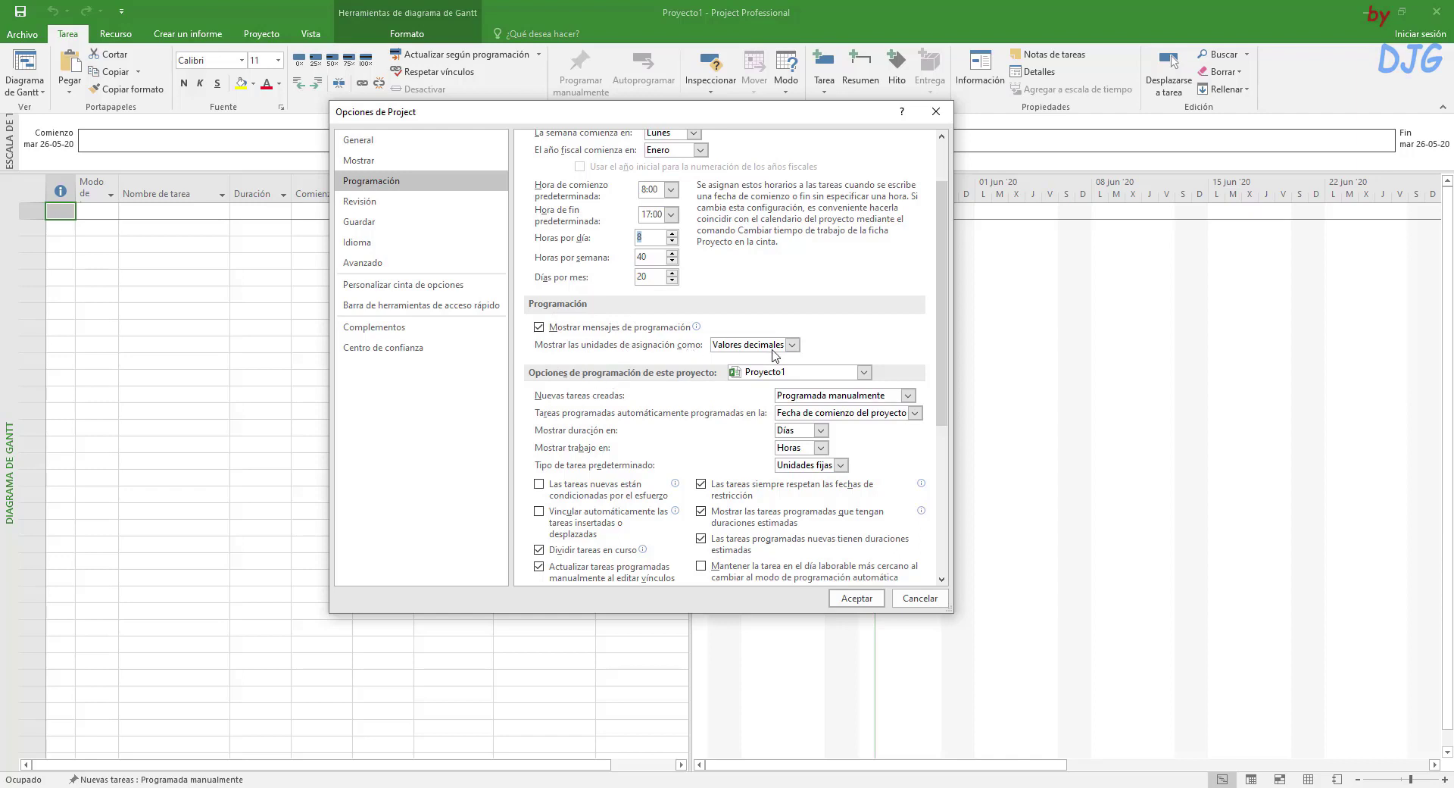
left_click(792, 345)
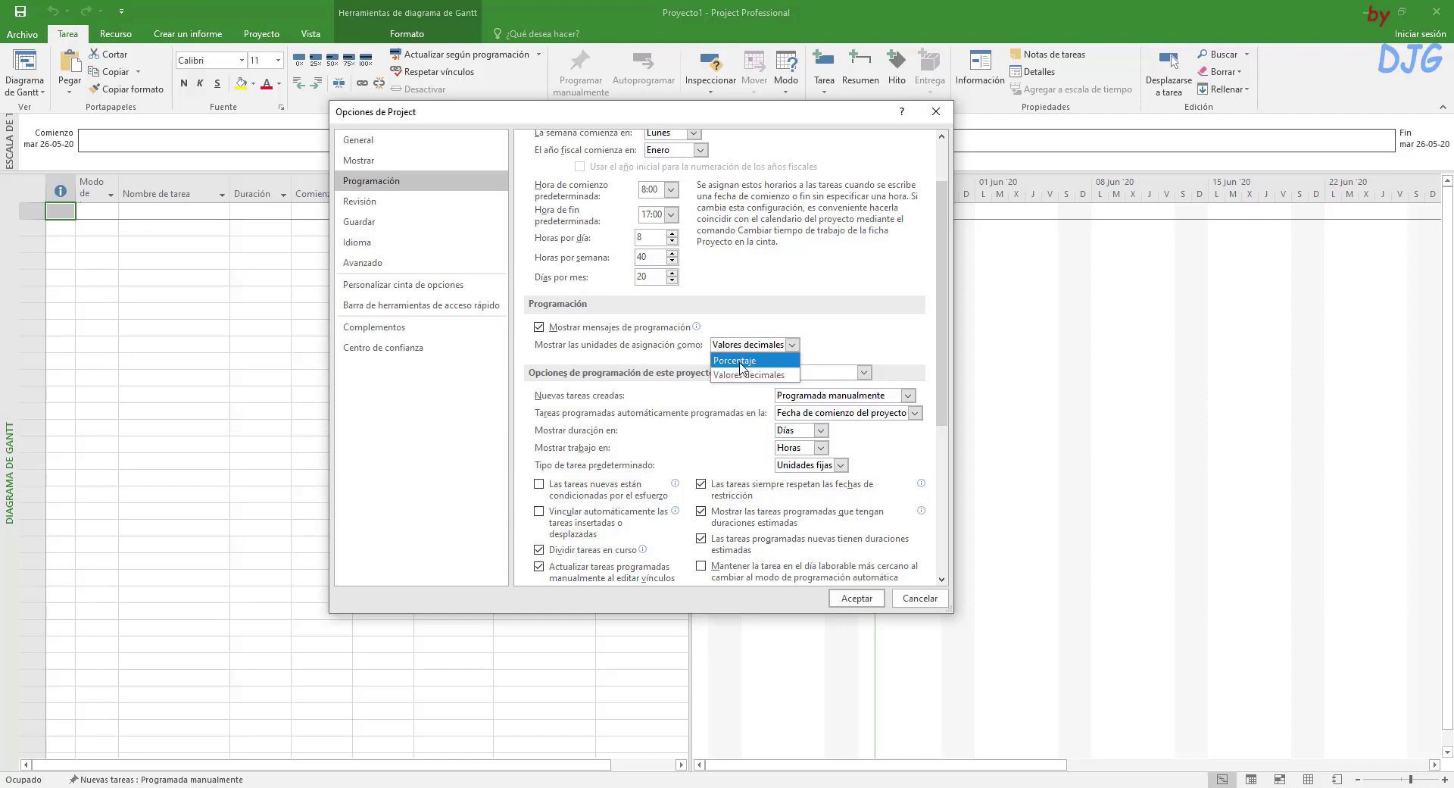
left_click(805, 341)
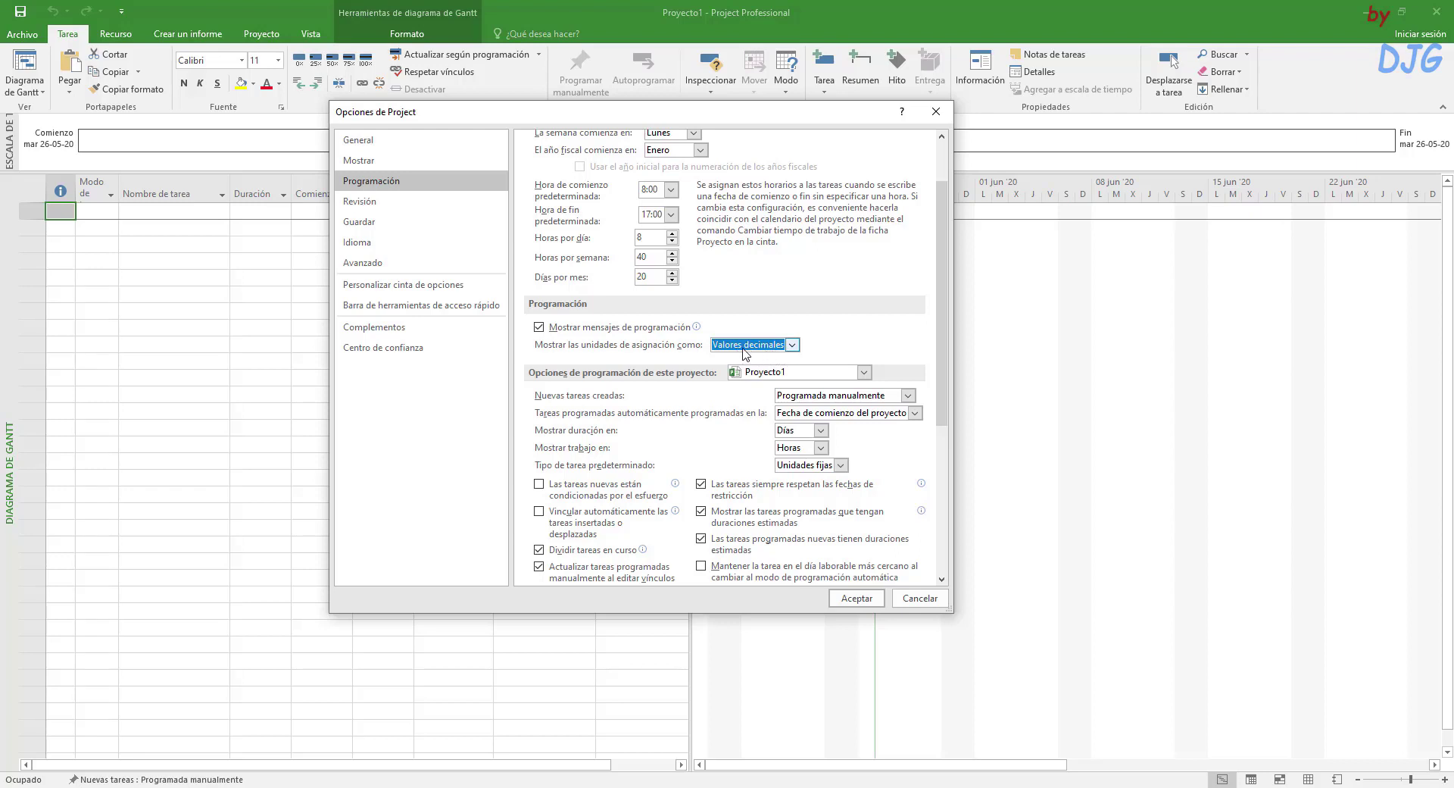
Step: Widen the options dialog and set newly created tasks to Programada automáticamente
left_click_drag(953, 347, 1121, 339)
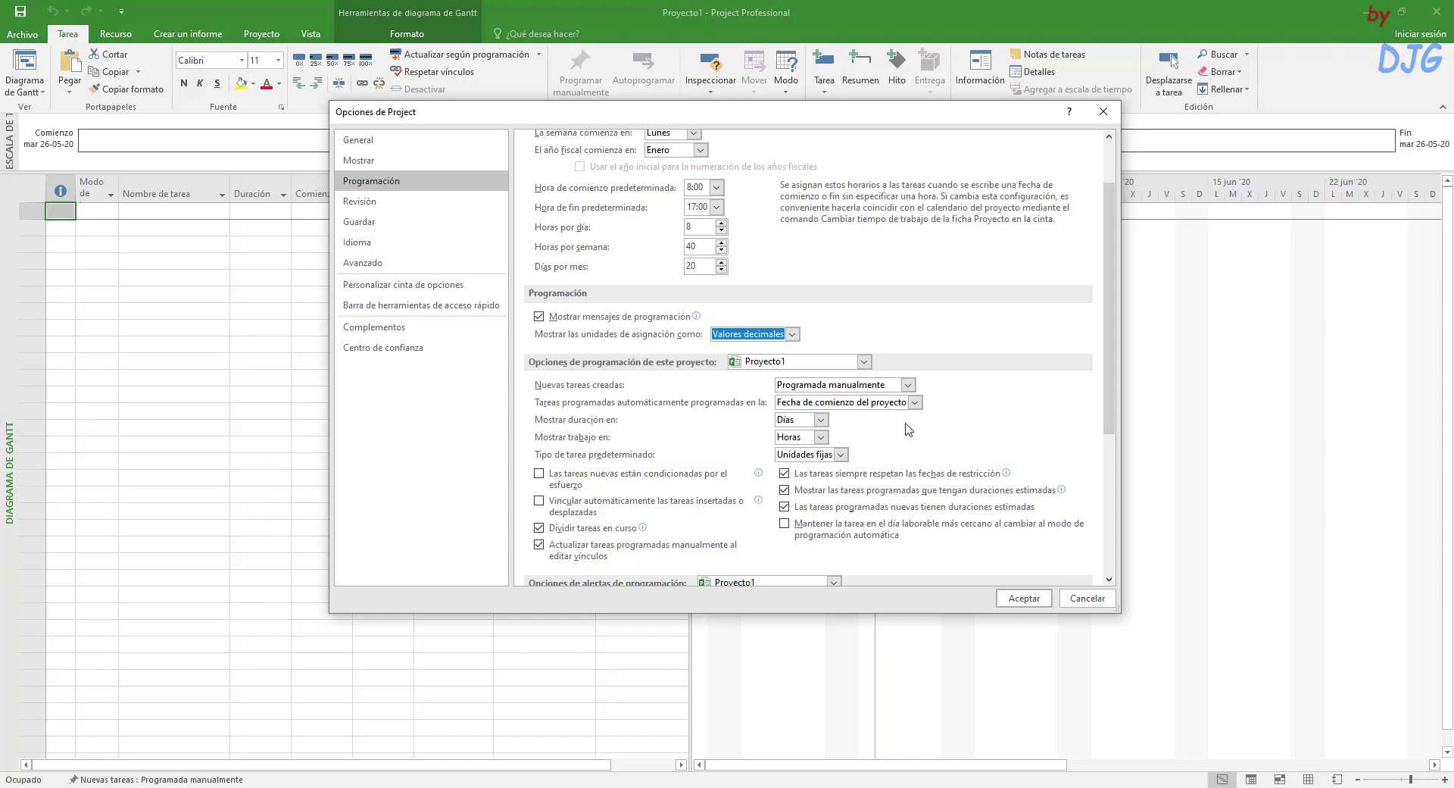
left_click(836, 387)
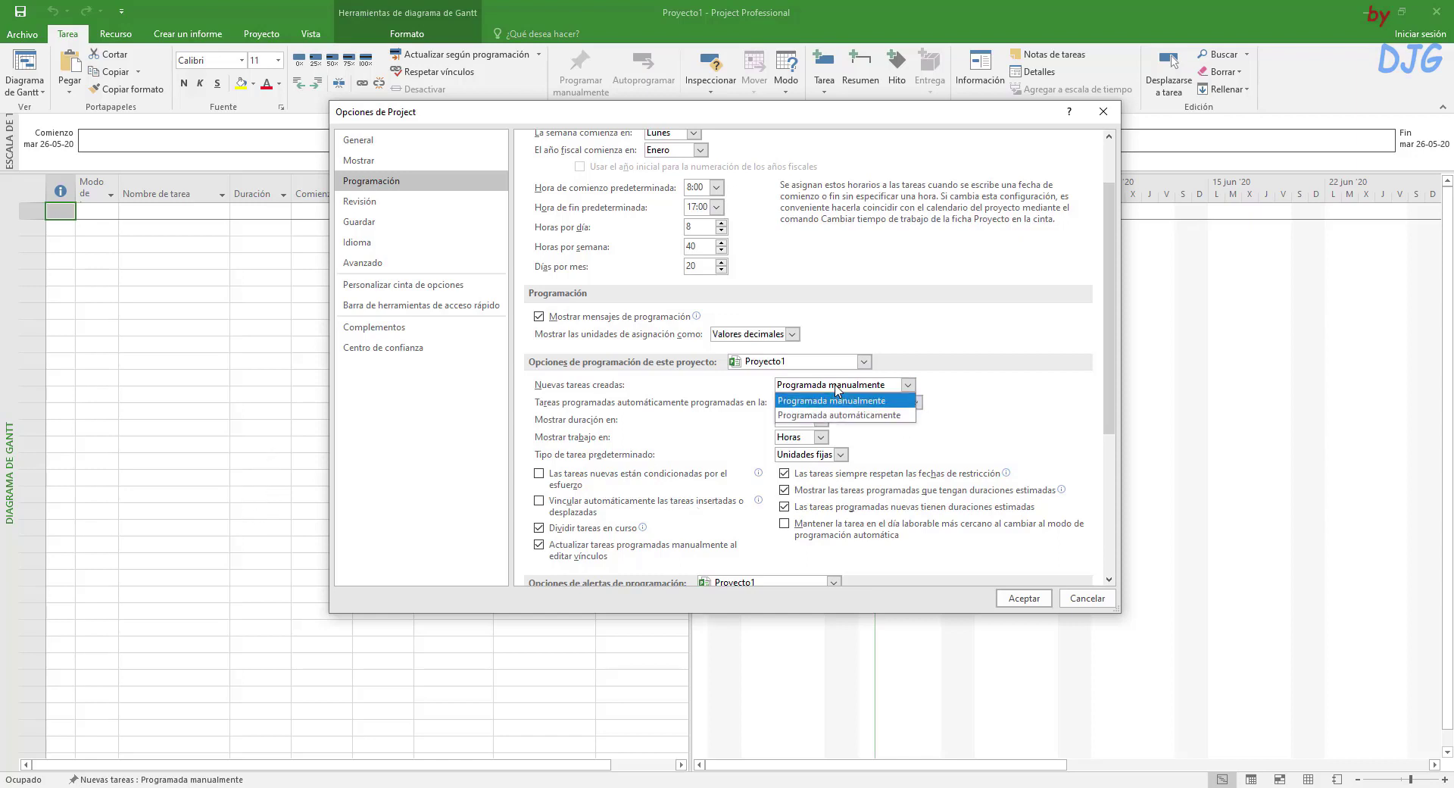
left_click(836, 415)
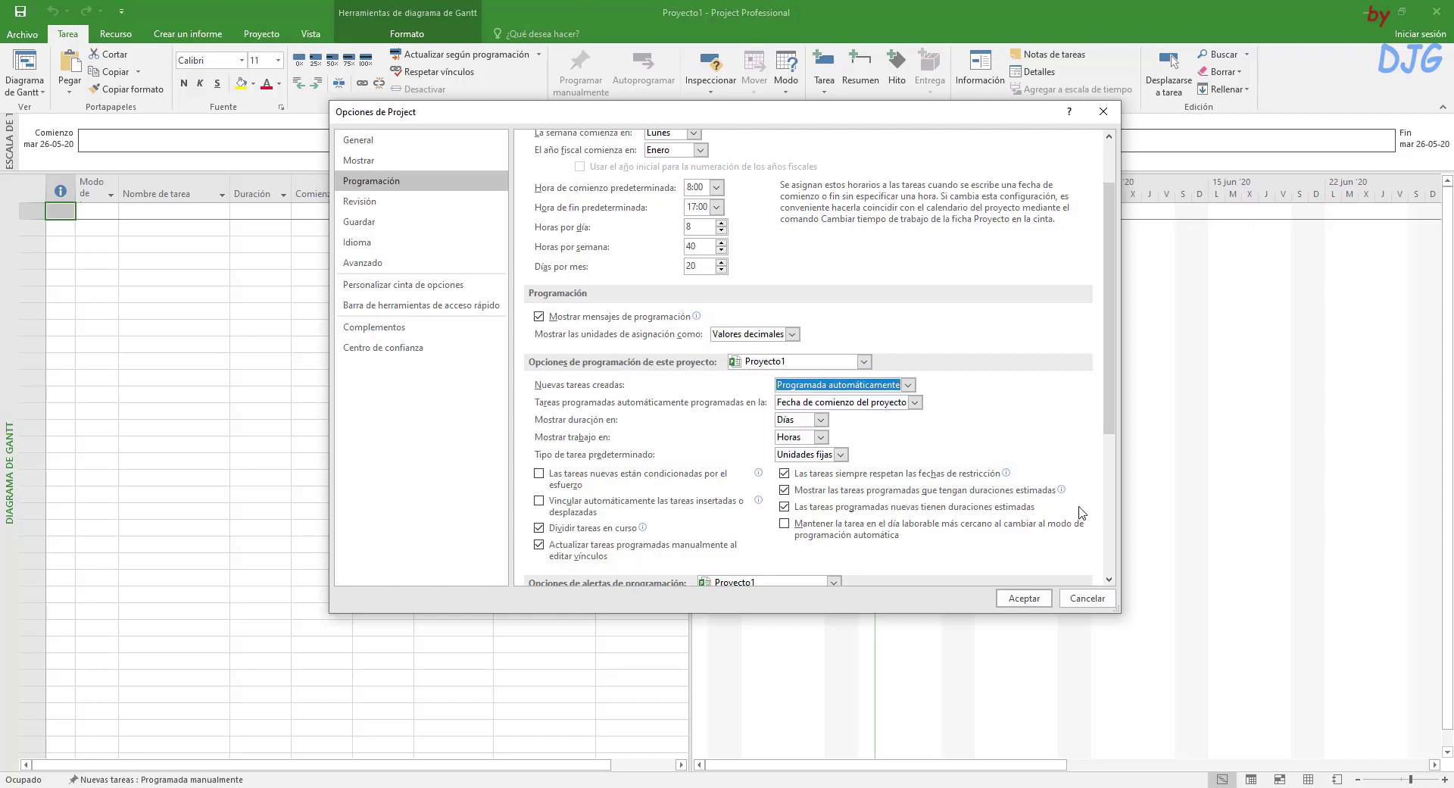
Step: Enlarge the options dialog, keep automatically scheduled tasks on Fecha de comienzo del proyecto, and keep durations displayed in Días
left_click_drag(1156, 631, 1359, 666)
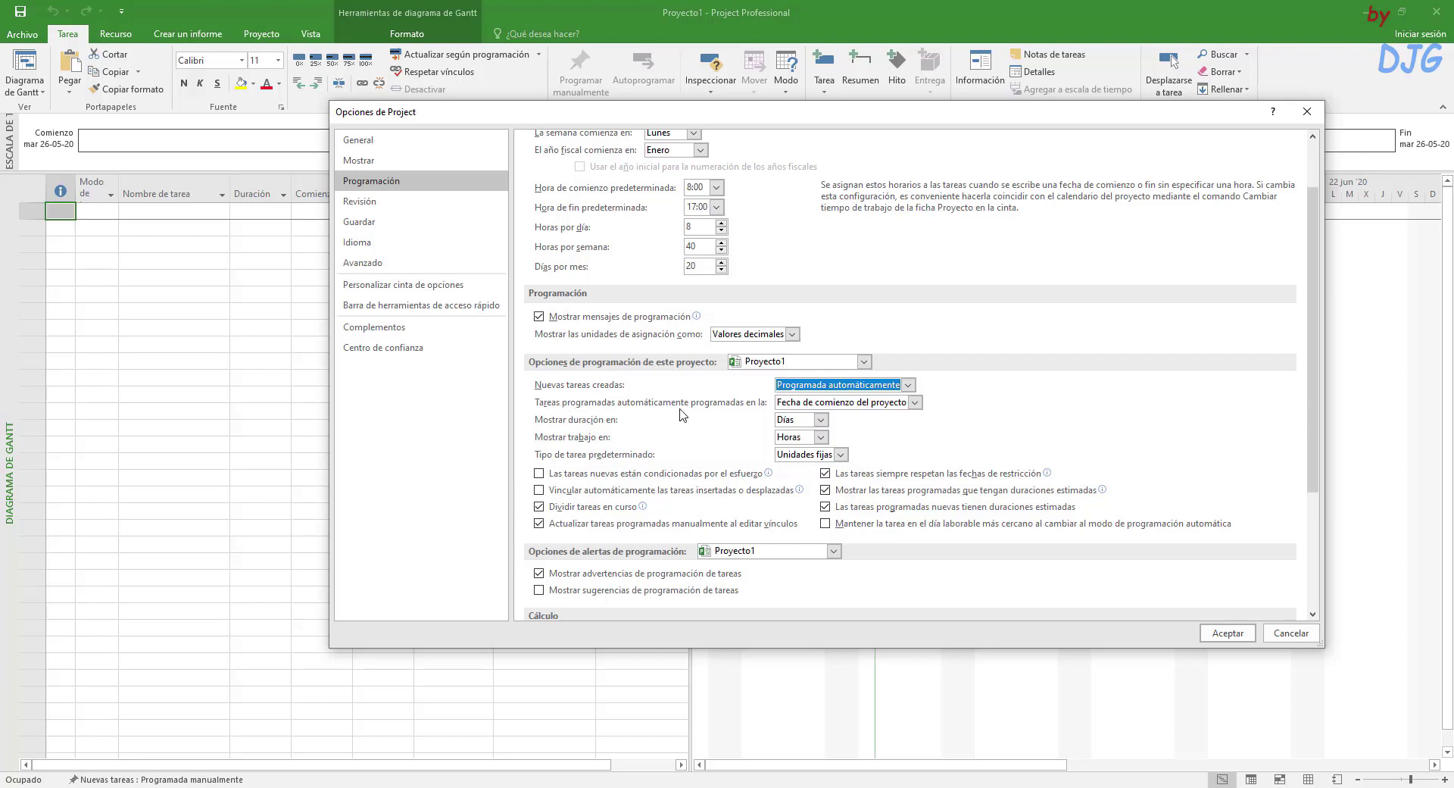
left_click(892, 405)
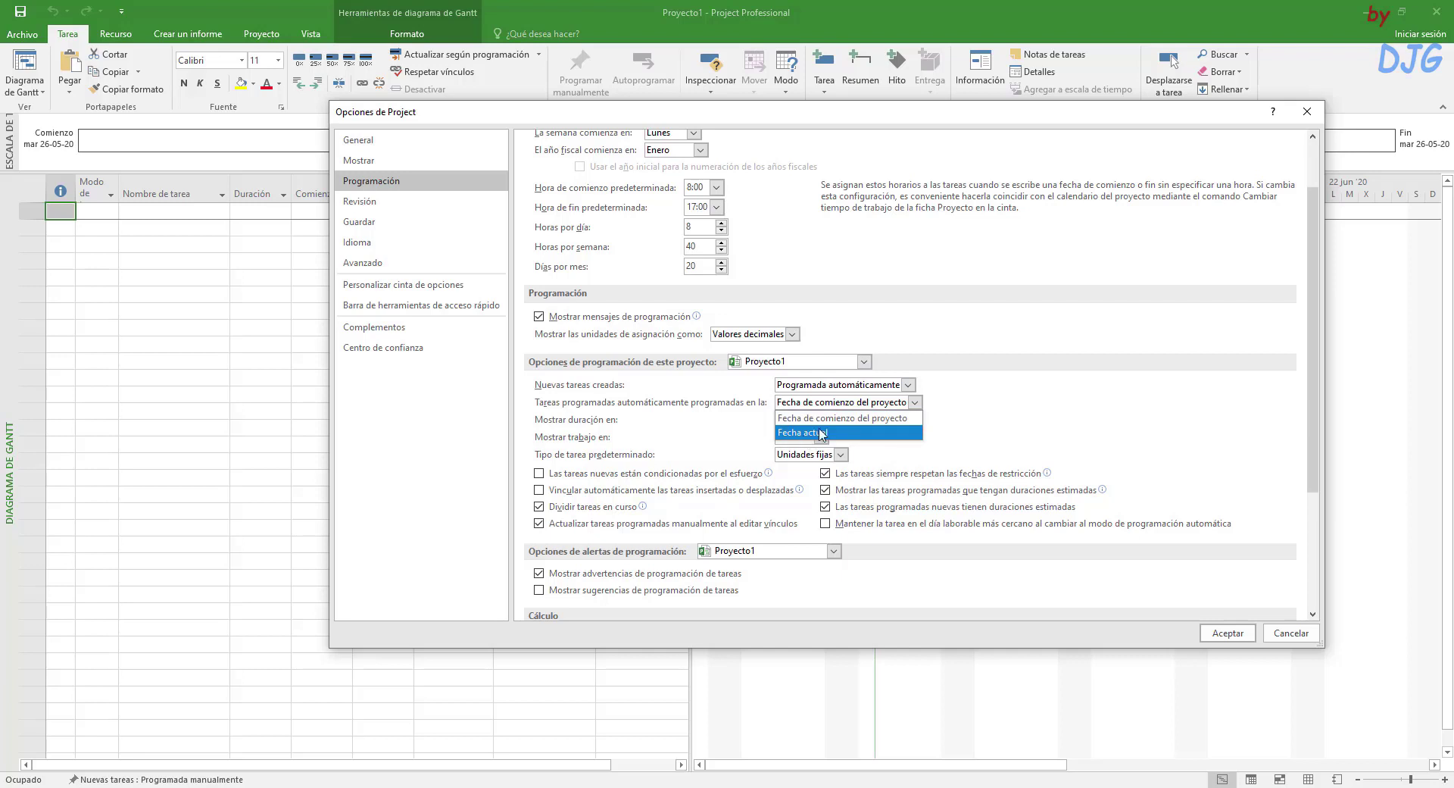
left_click(793, 419)
left_click(865, 412)
left_click(864, 413)
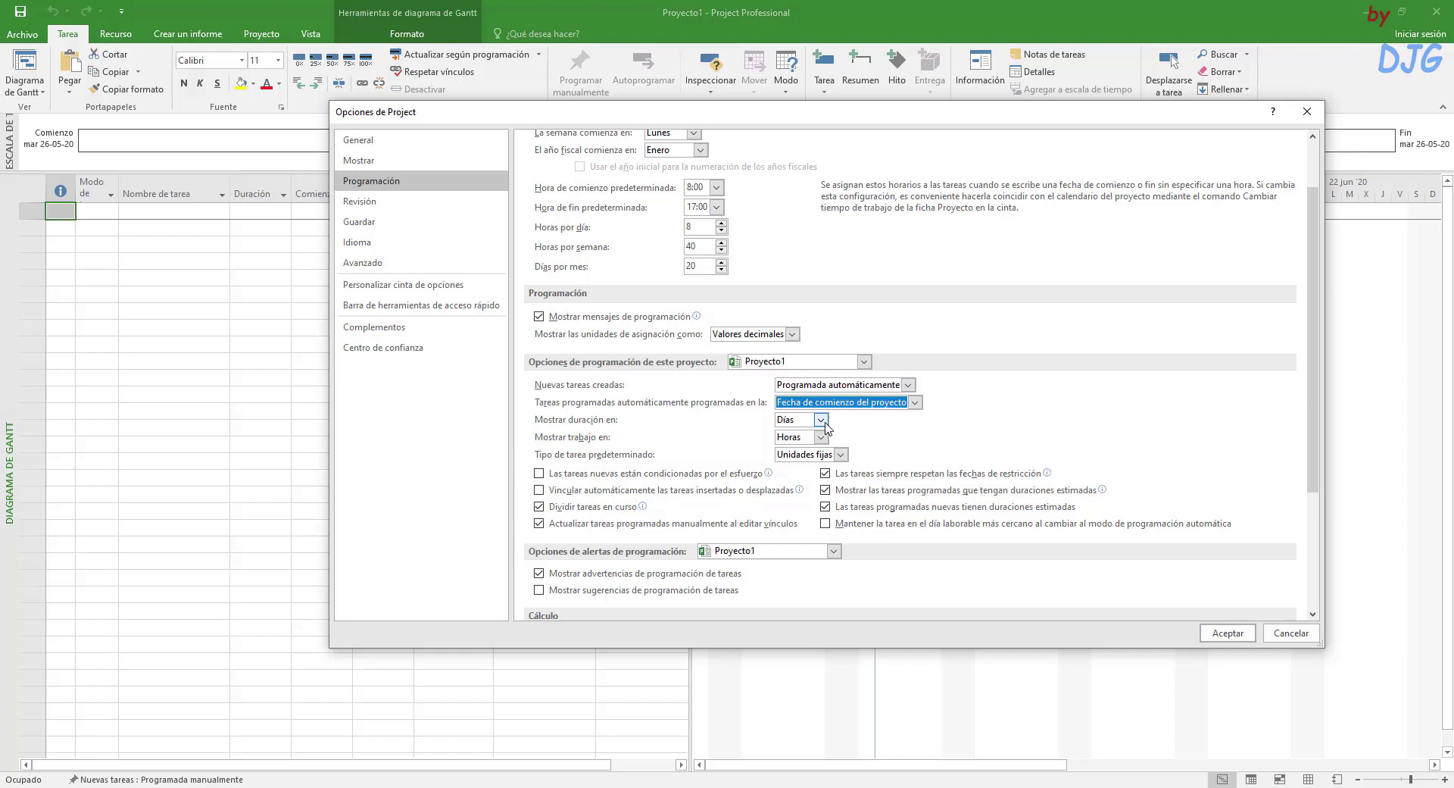
left_click(796, 422)
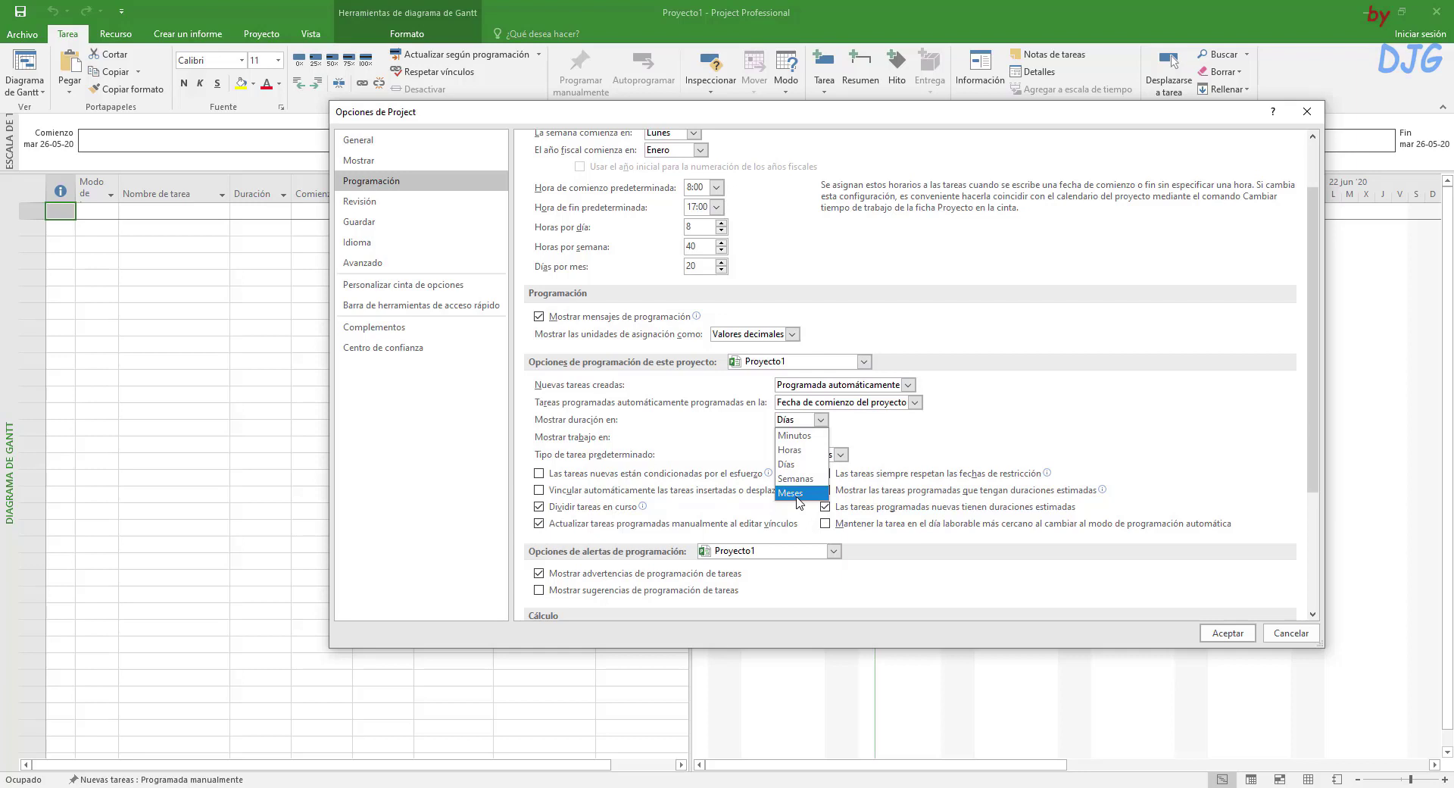
left_click(947, 445)
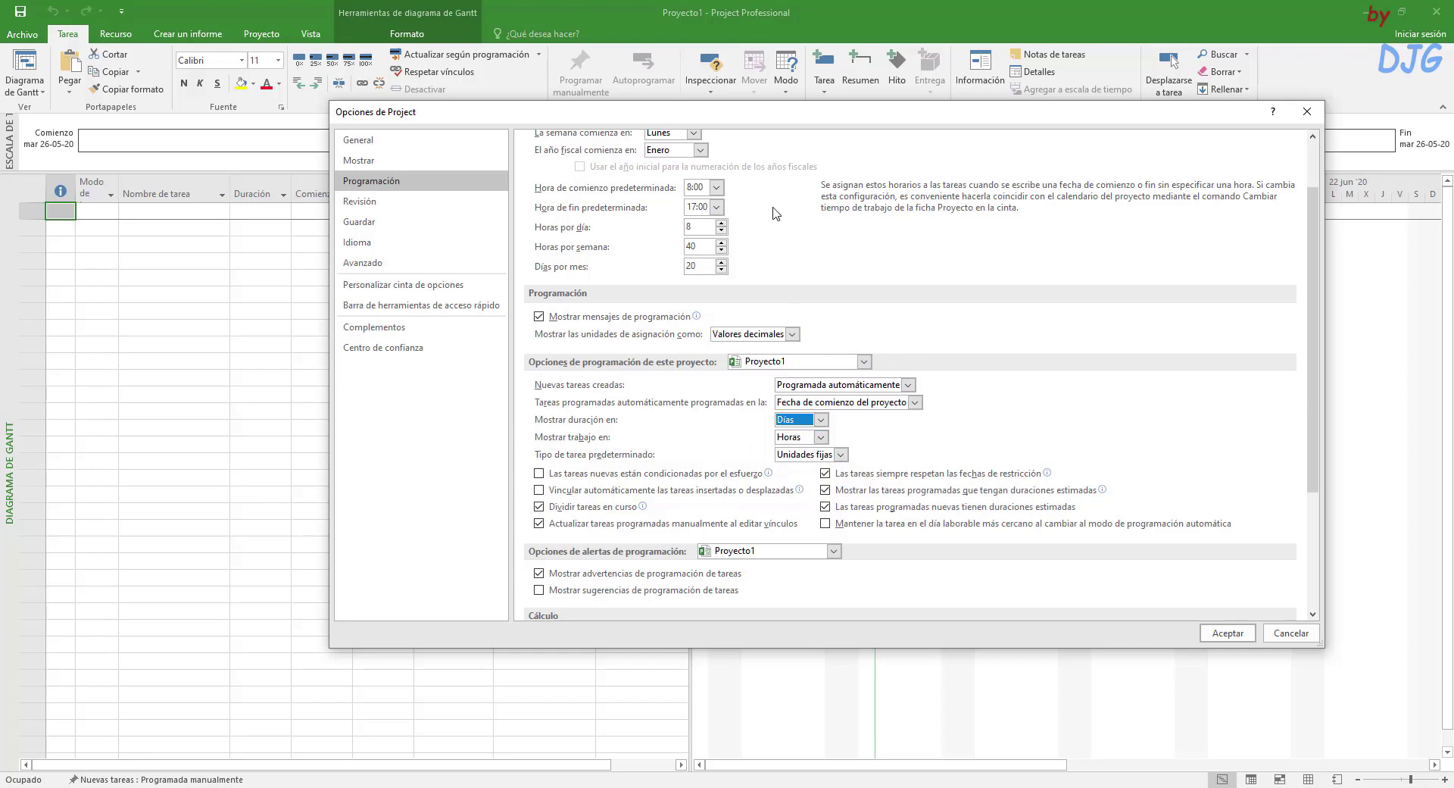
Step: Move the options dialog up and set the default task type to Duración fija
left_click_drag(804, 118, 727, 85)
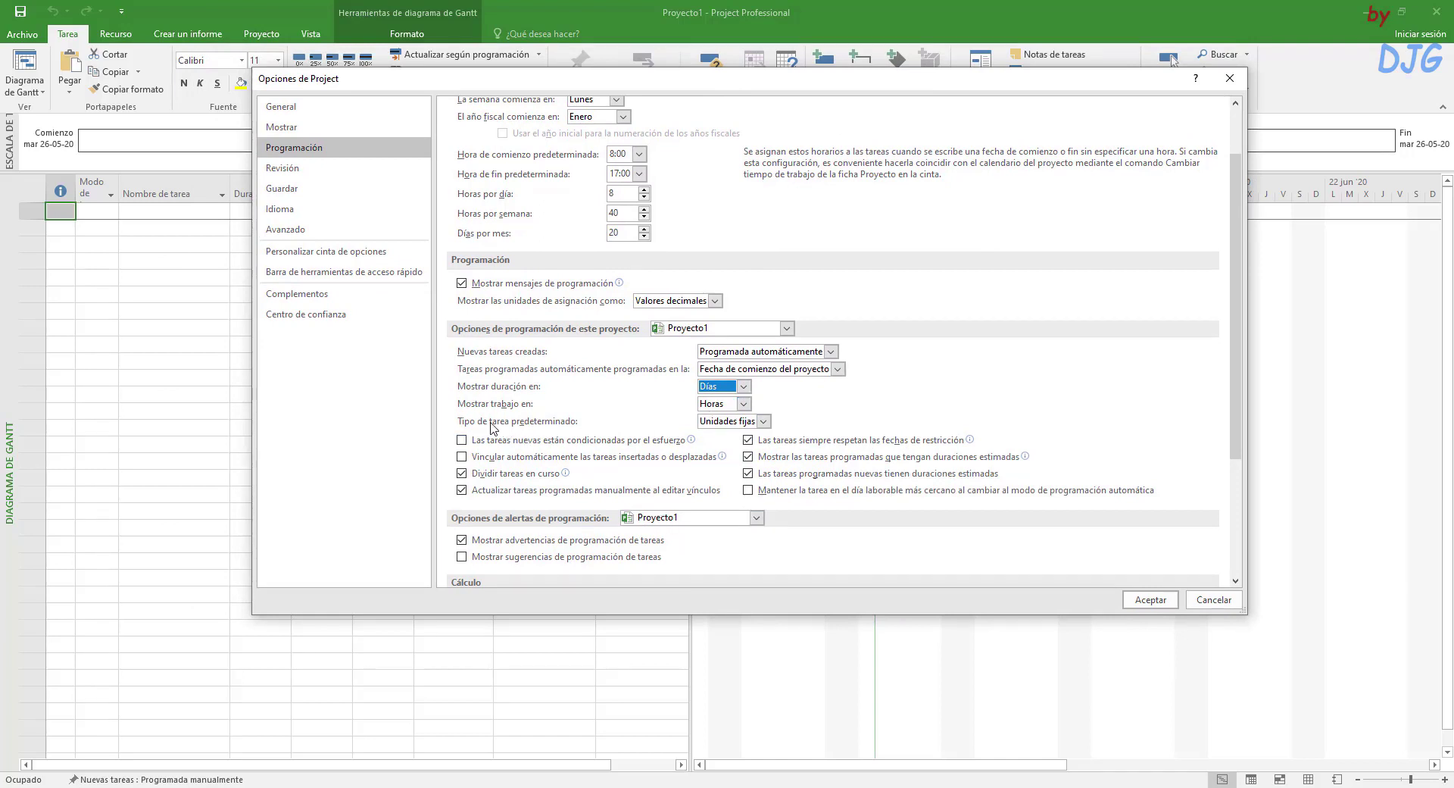
left_click(764, 421)
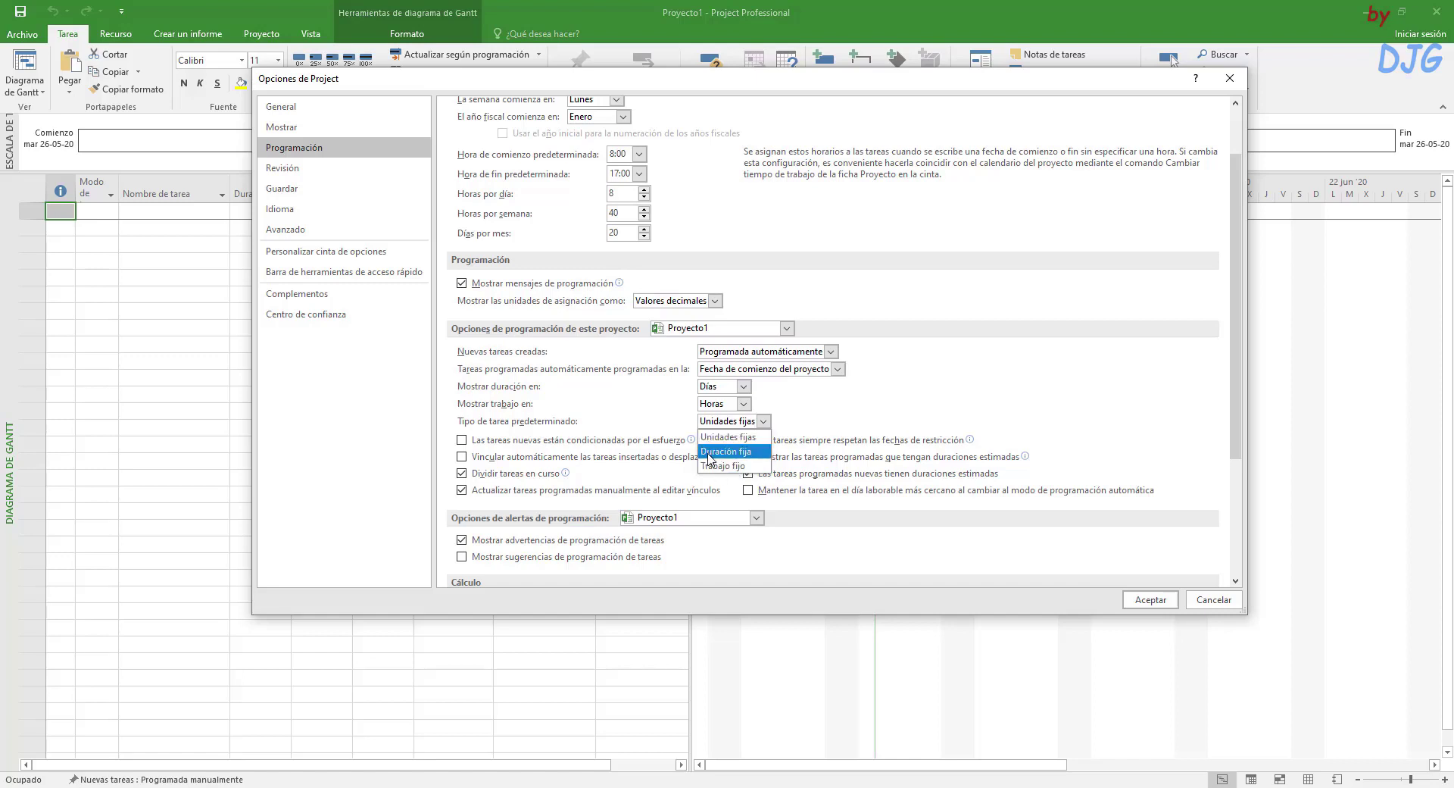
left_click(708, 452)
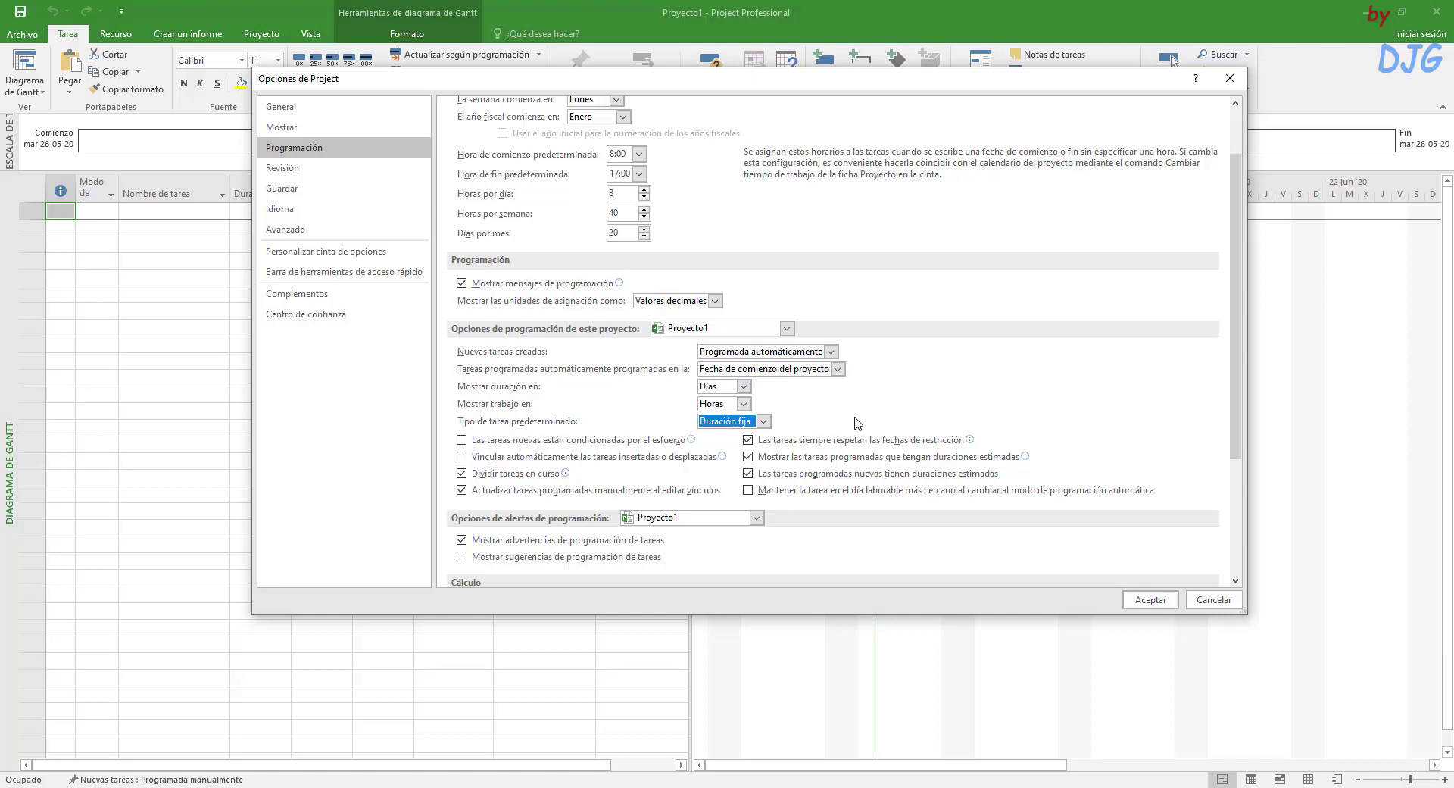
left_click(763, 421)
left_click(714, 433)
Step: Review the scheduling alert and calculation options, including the choices for default fixed-cost accrual
scroll(869, 530, "down", 1)
scroll(869, 531, "down", 2)
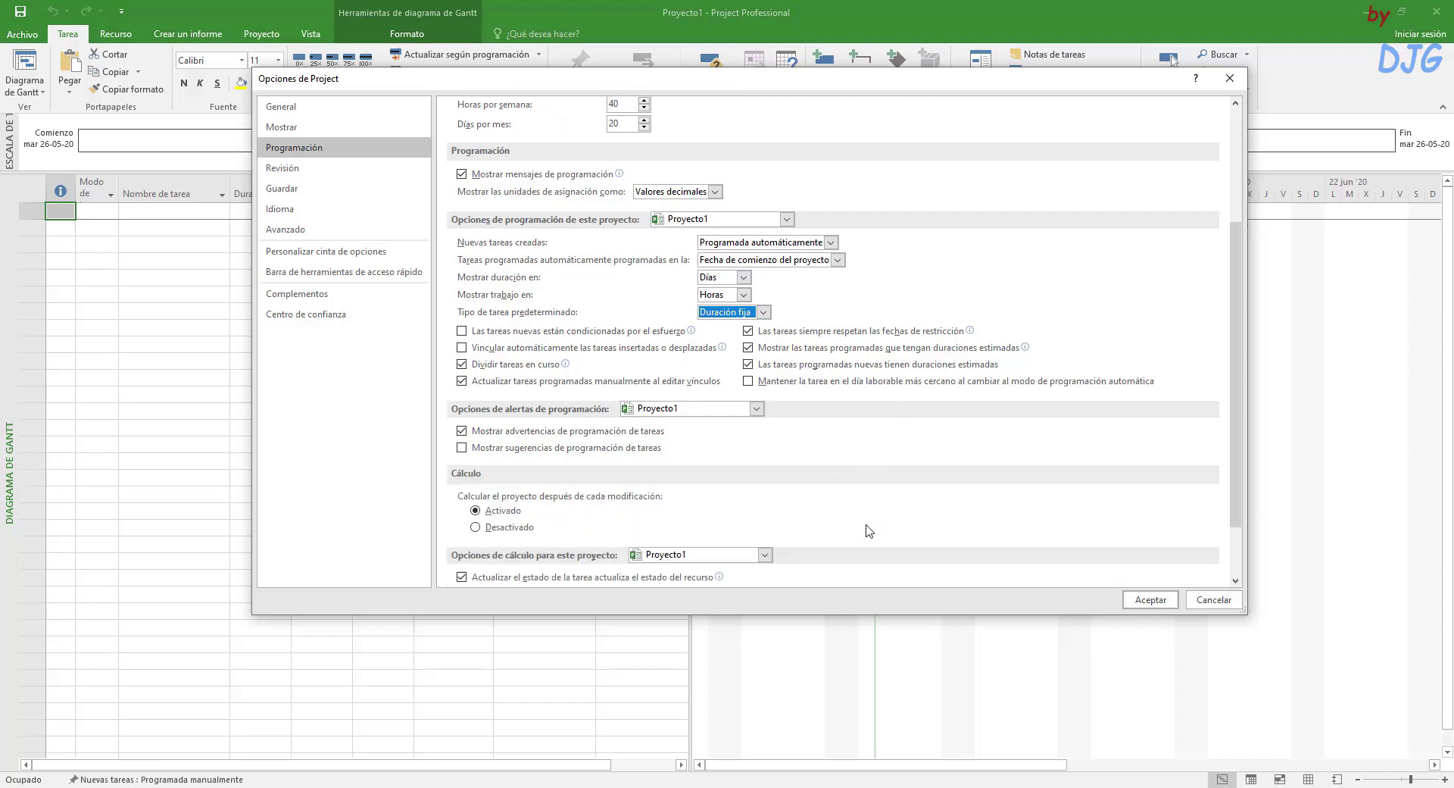
scroll(870, 530, "down", 1)
scroll(869, 530, "down", 1)
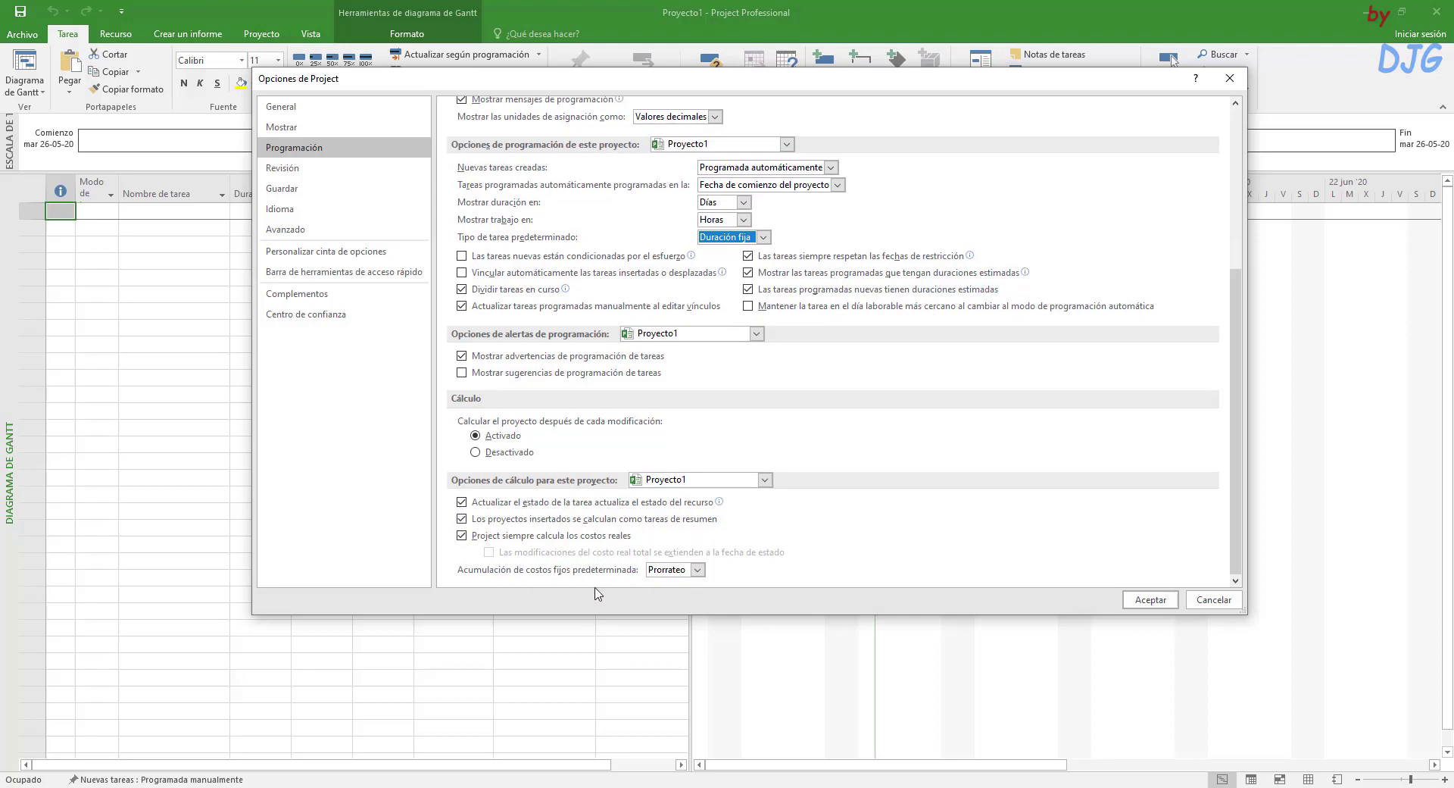
left_click(697, 572)
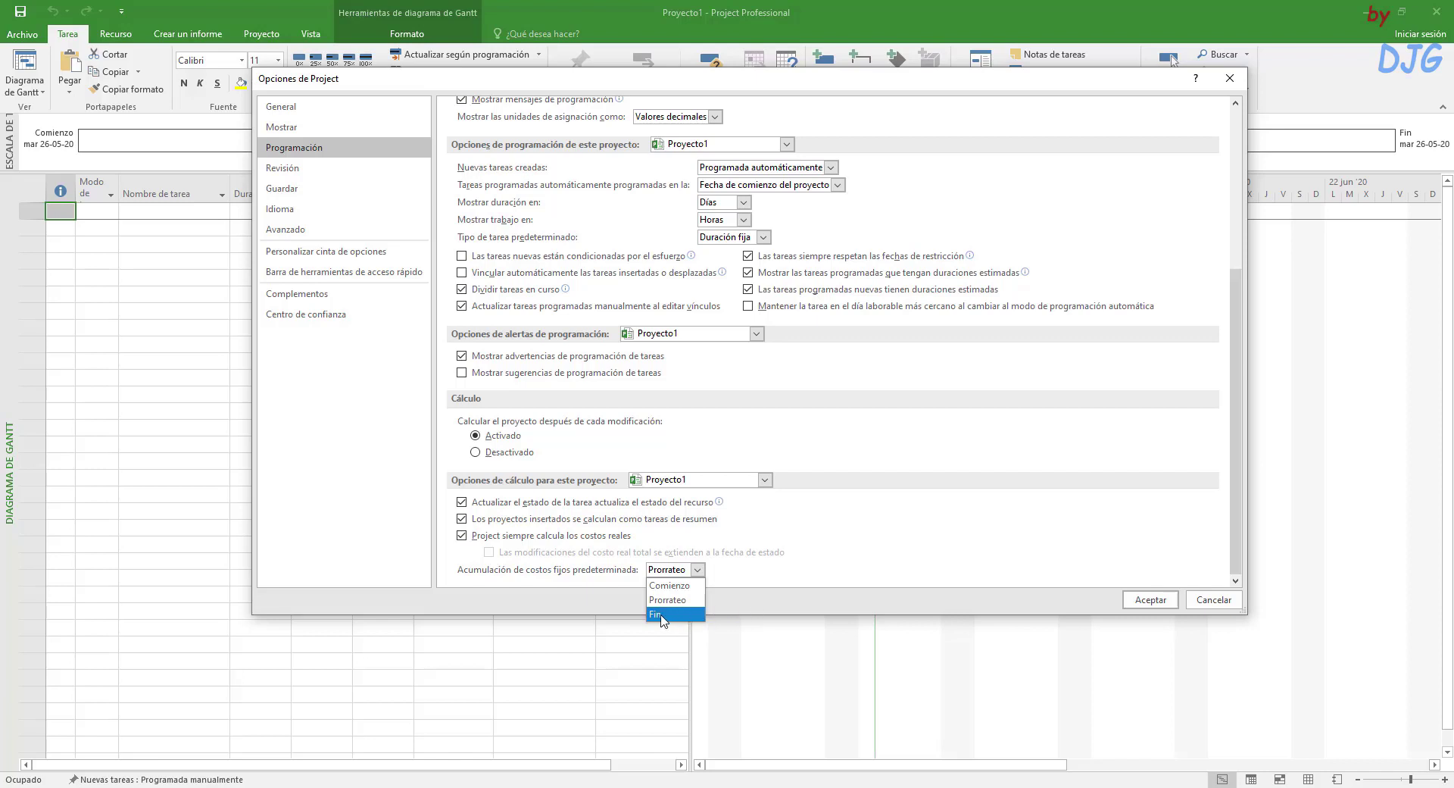
left_click(763, 600)
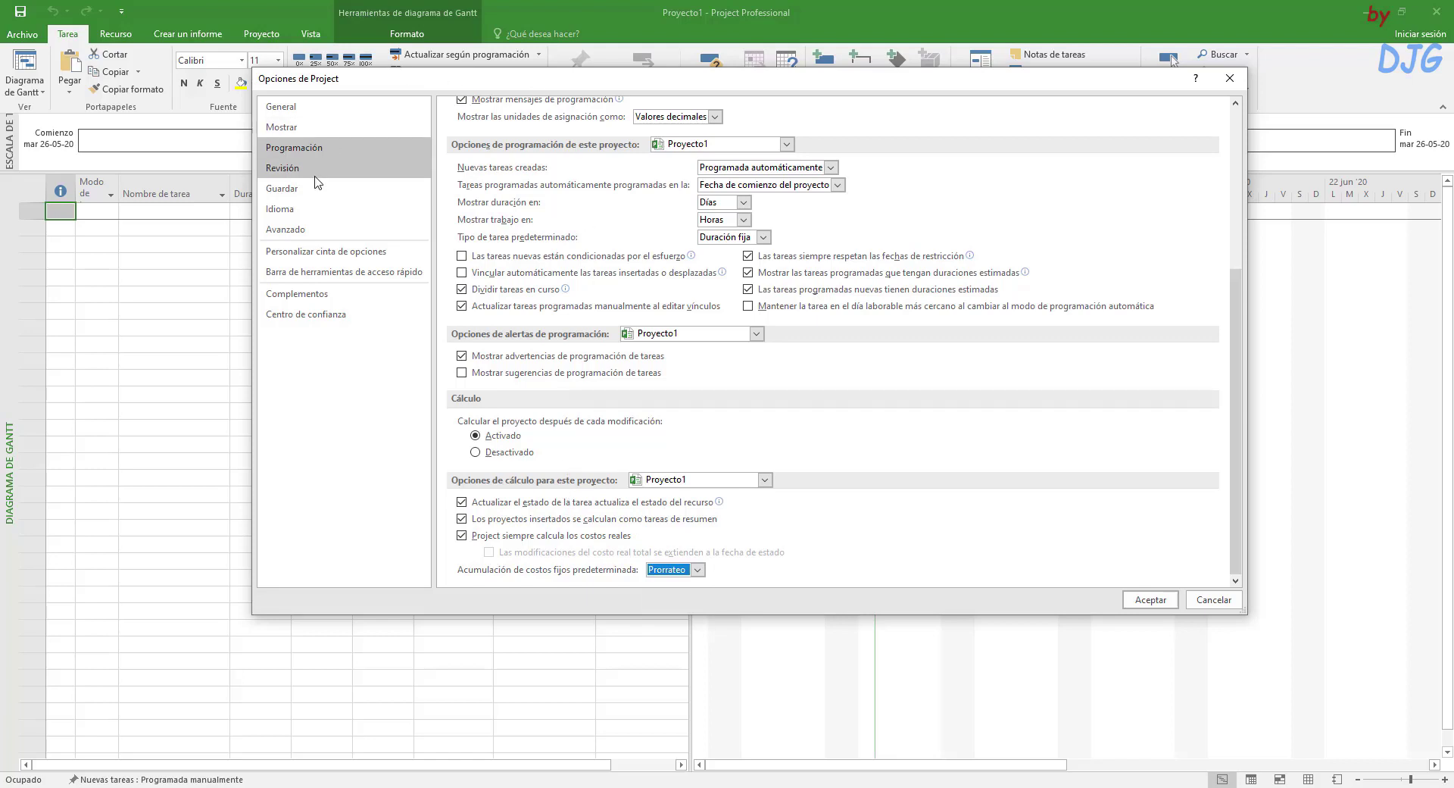
Step: Review the proofing options with their list of fields to check, and the options for saving projects
left_click(290, 169)
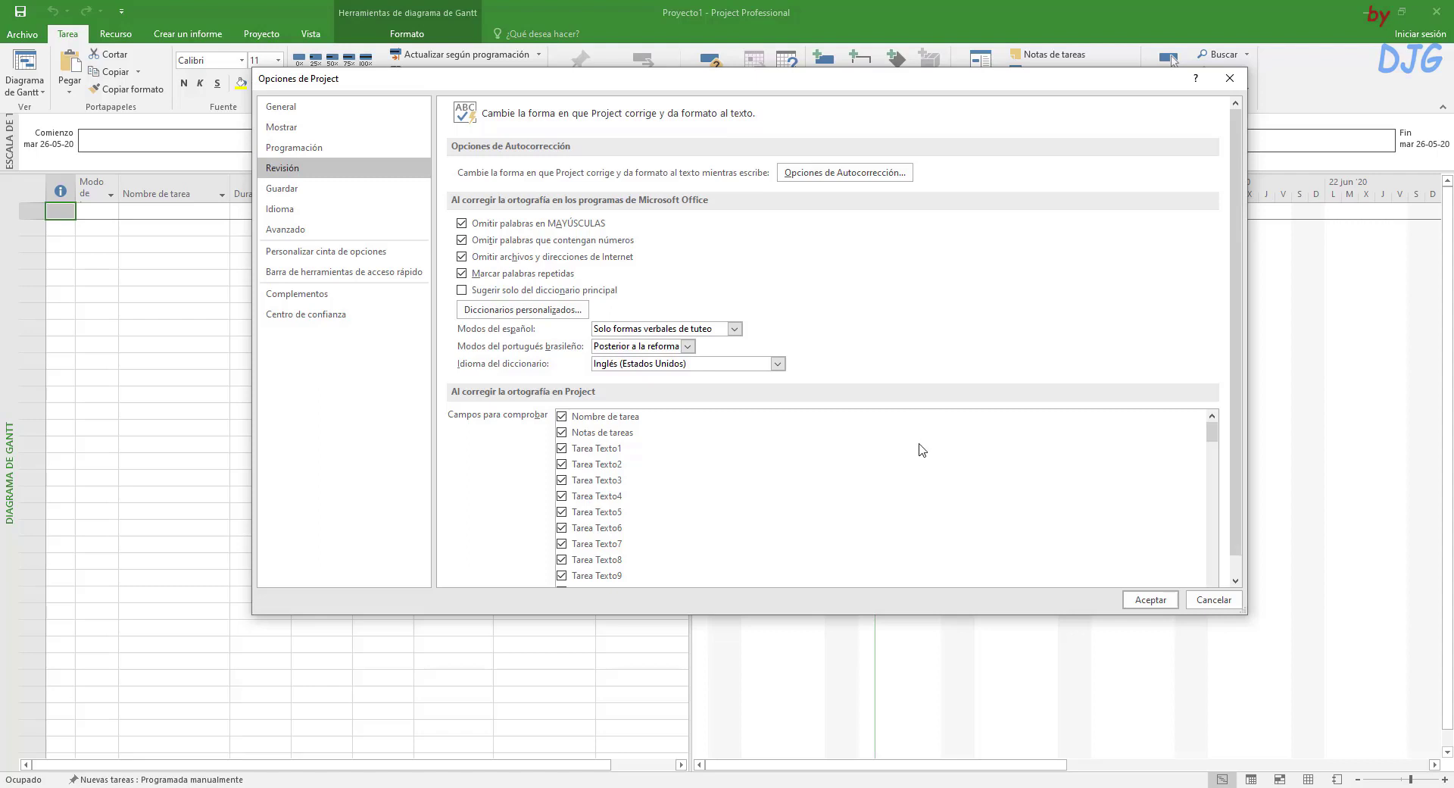
scroll(922, 450, "down", 6)
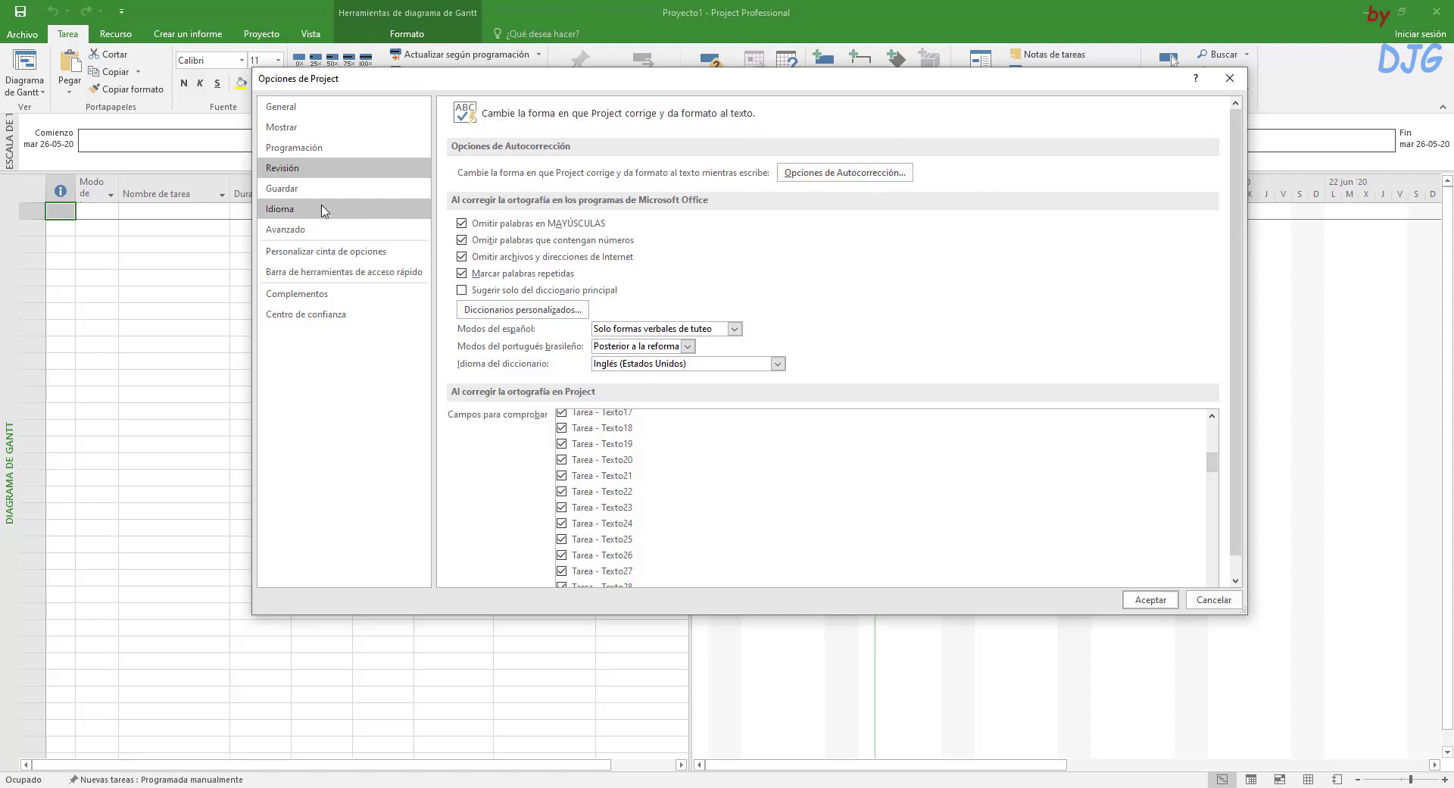
left_click(297, 196)
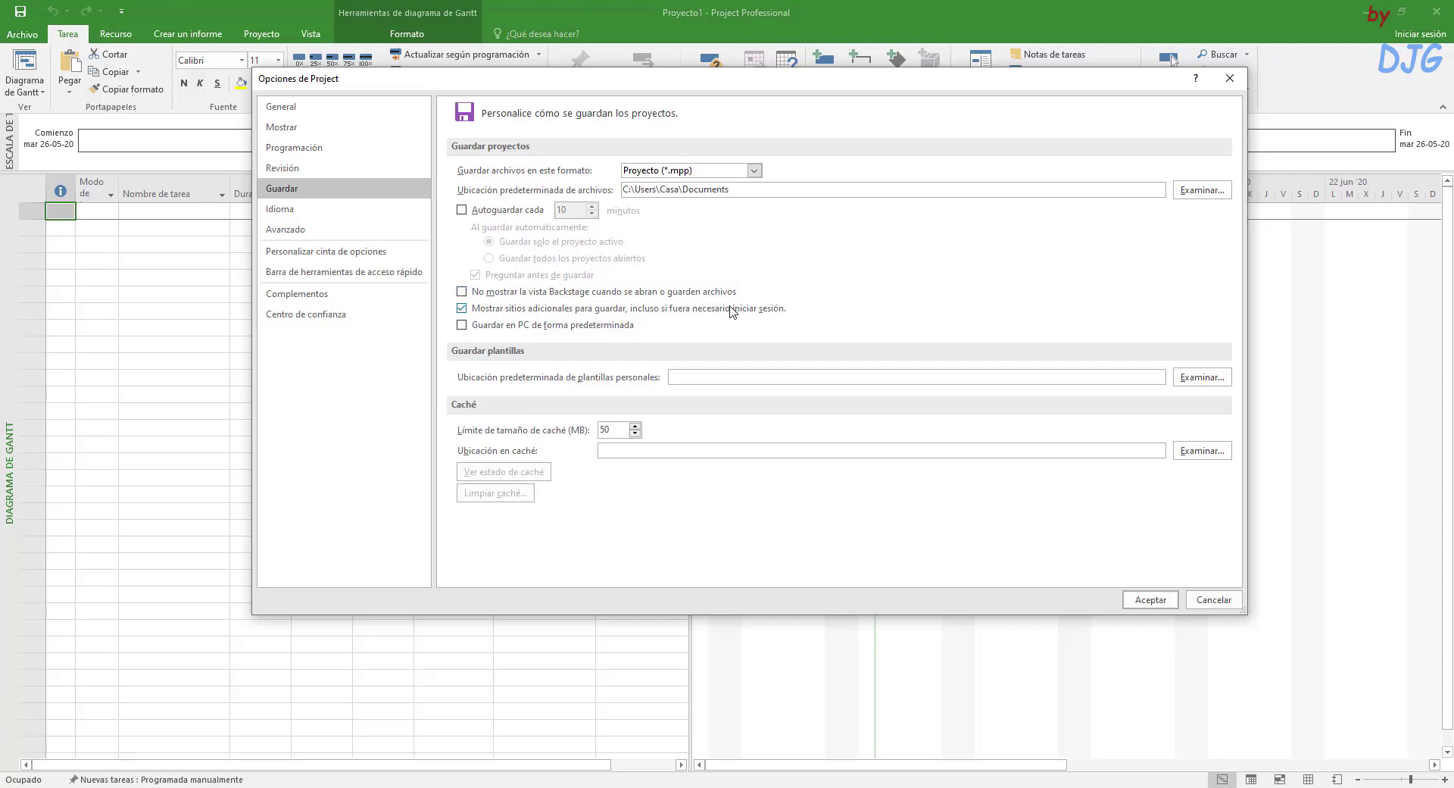
key("ctrl")
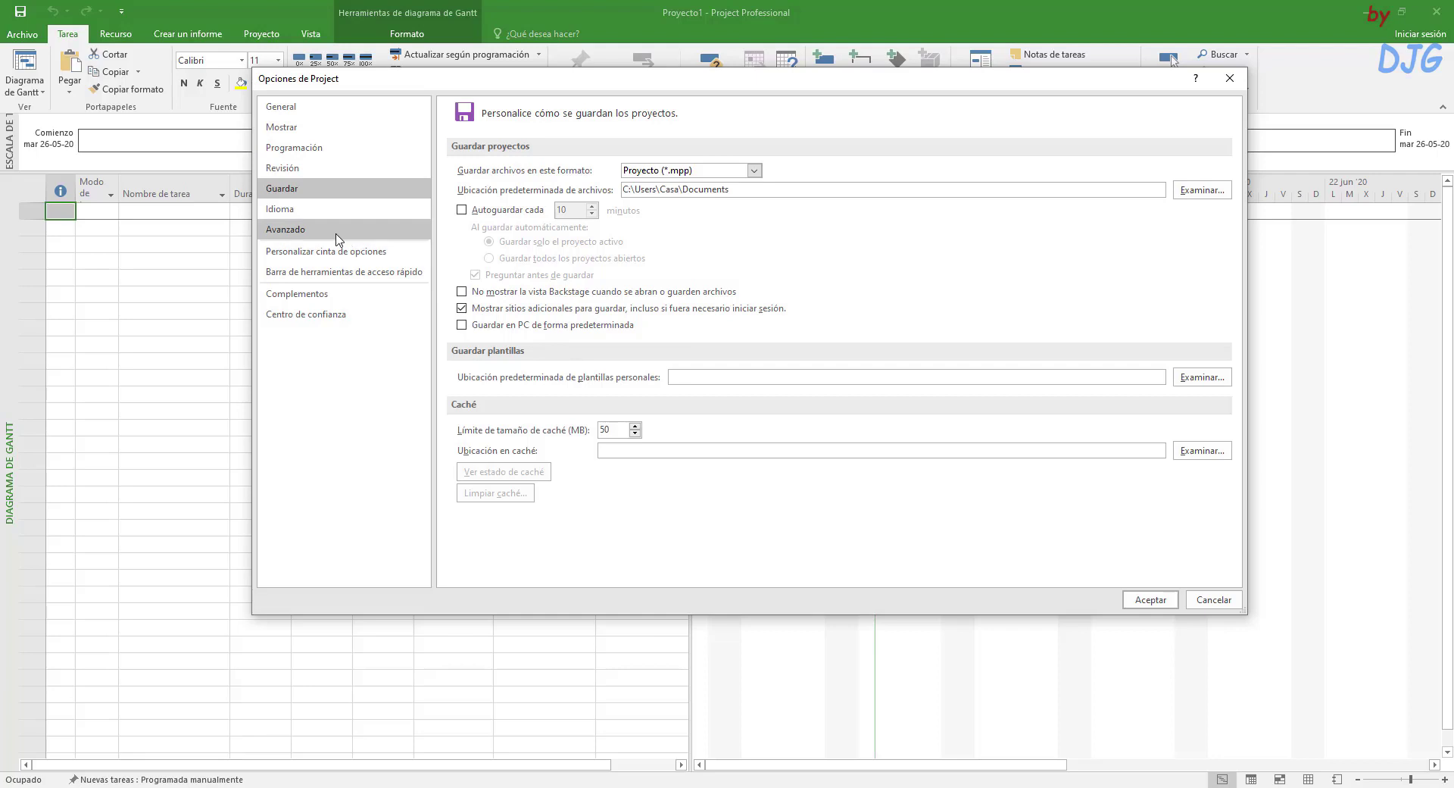
Step: Make Español (Chile) the default editing language and accept the change
left_click(295, 213)
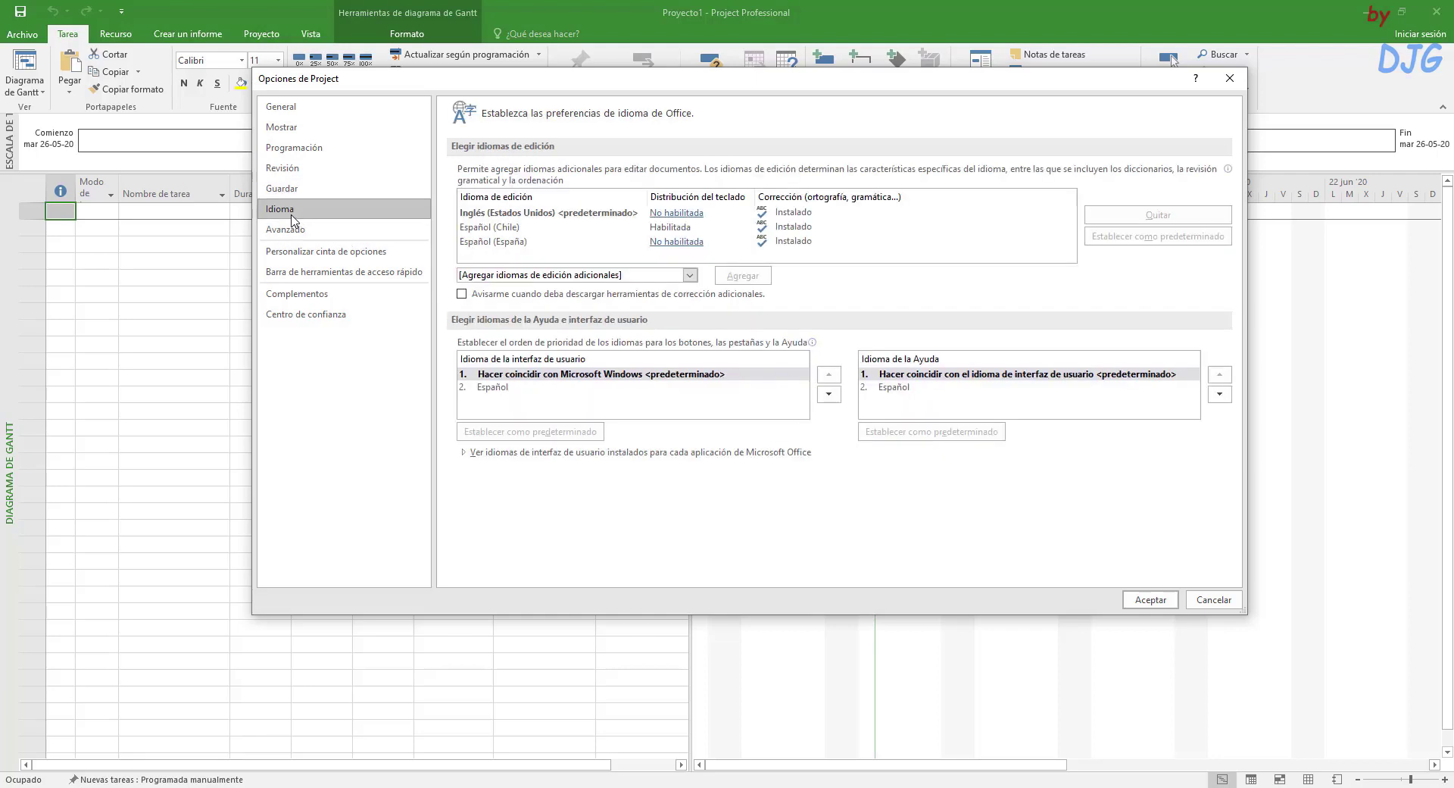
left_click(485, 229)
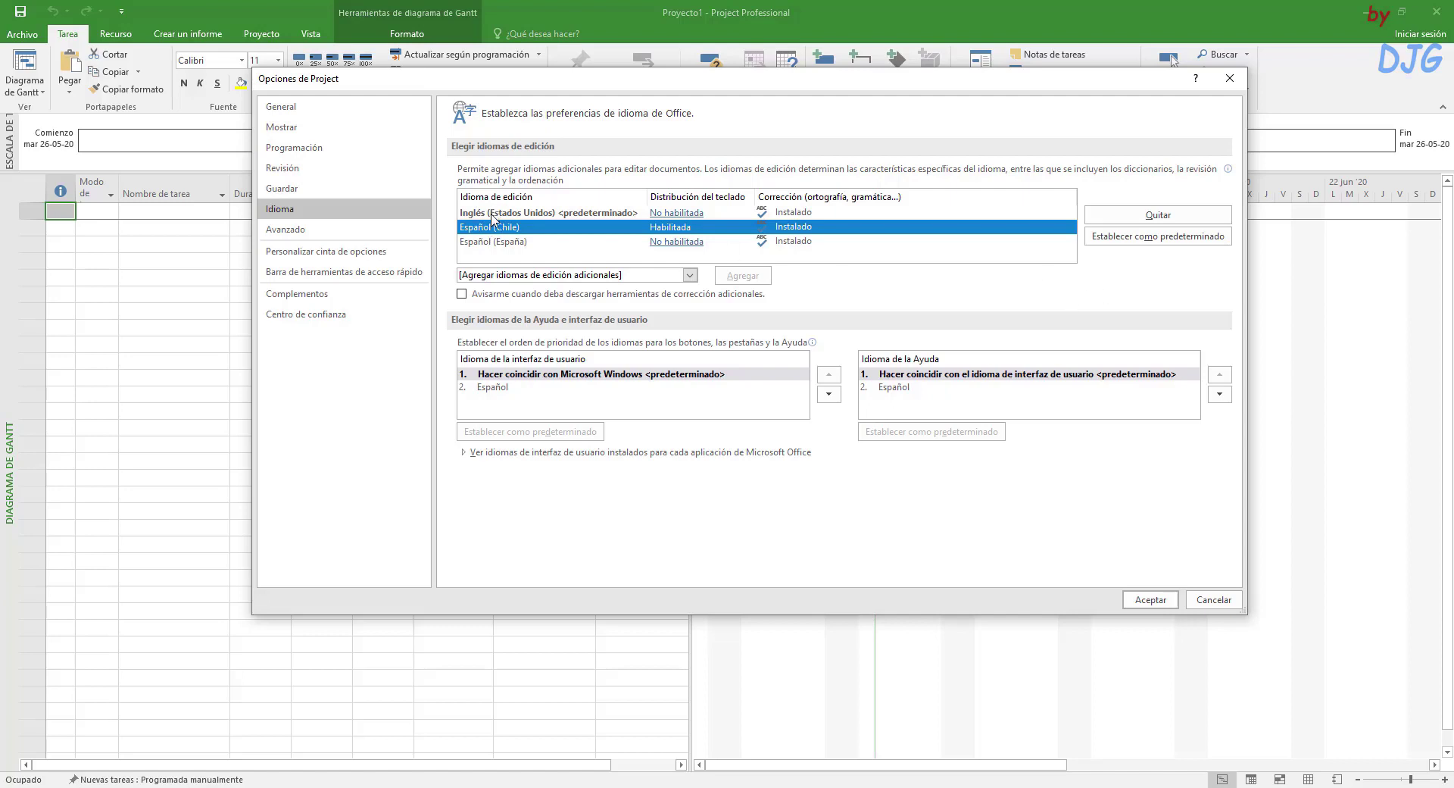
left_click(1188, 237)
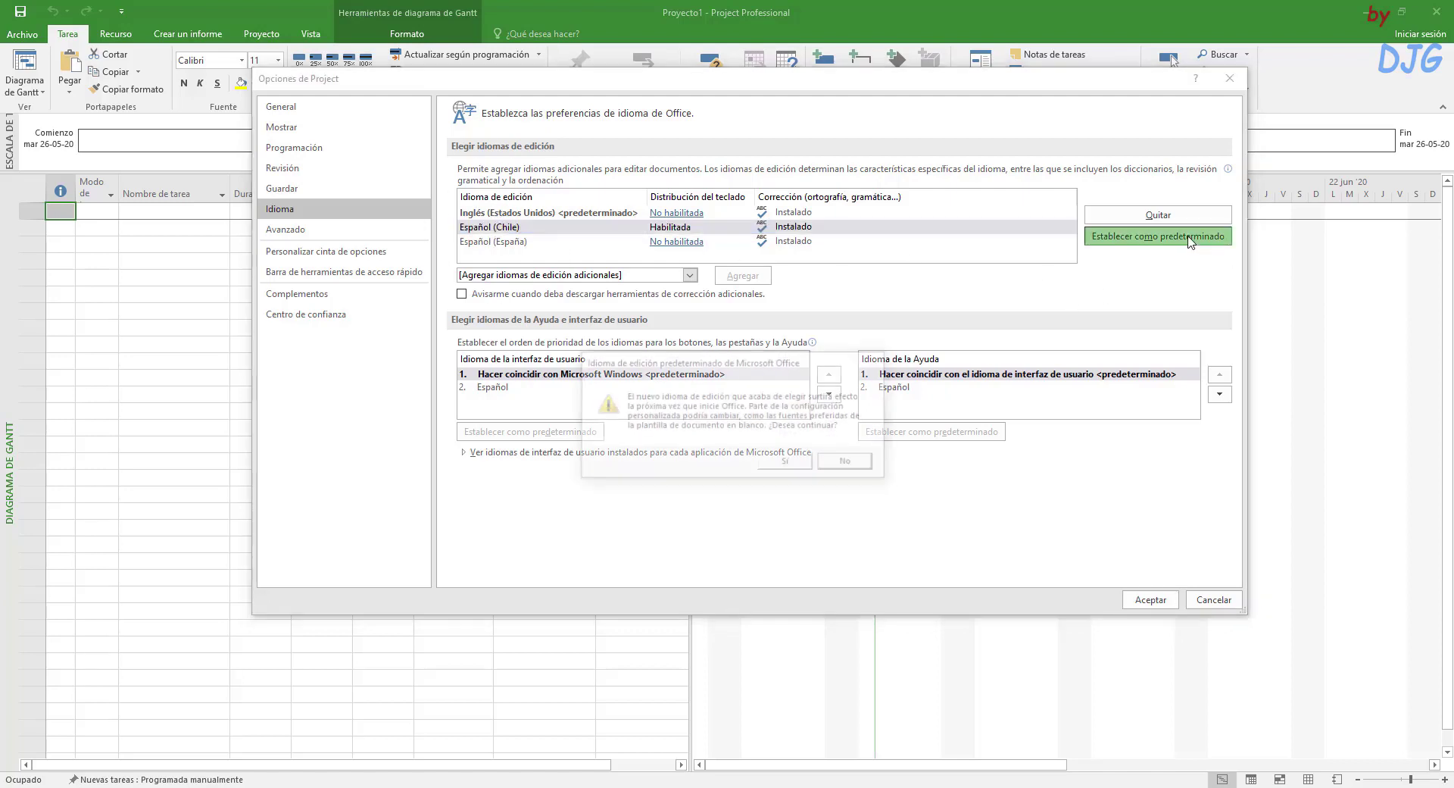
left_click(783, 461)
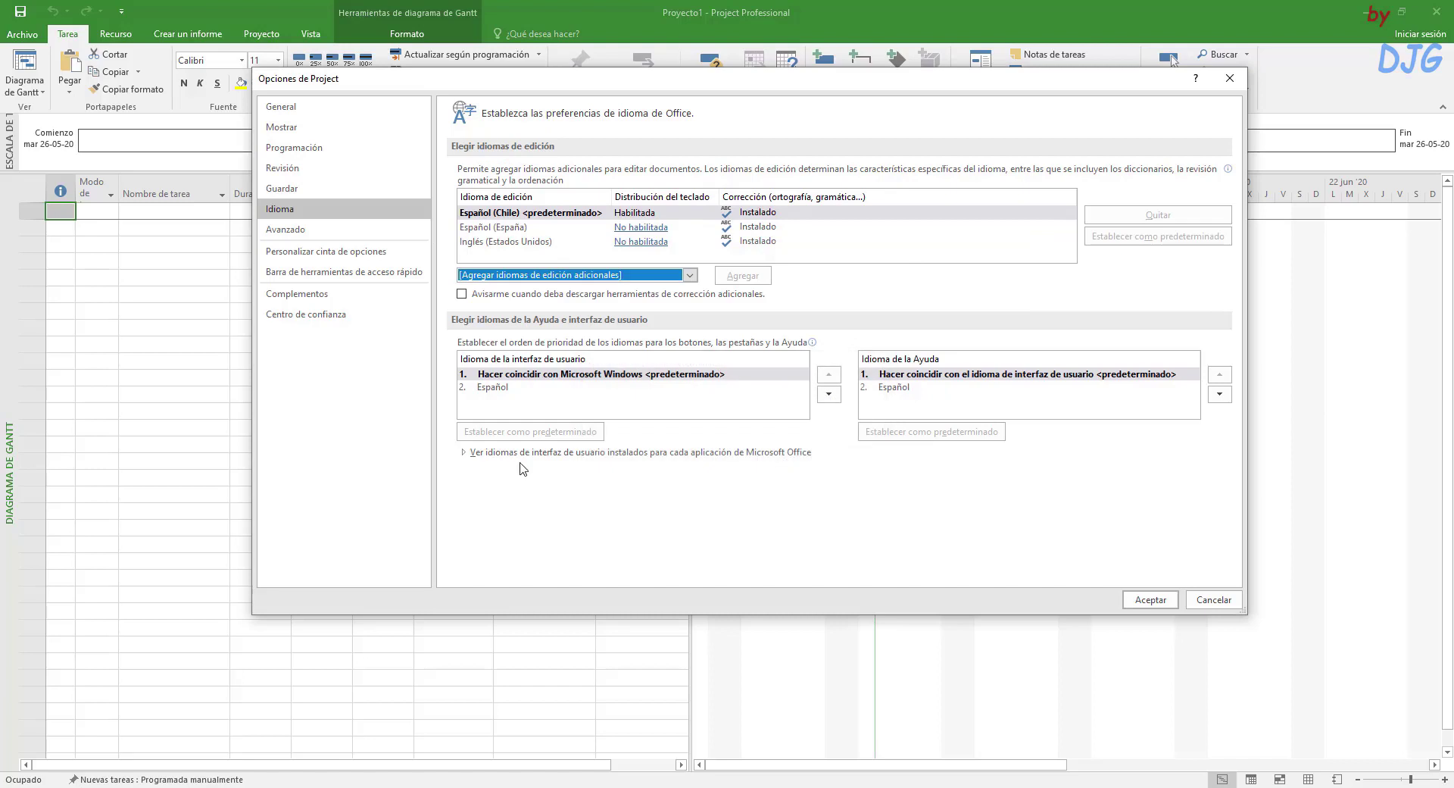
Step: Examine the advanced general and planning wizard options and the project's default standard and overtime rates
left_click(295, 230)
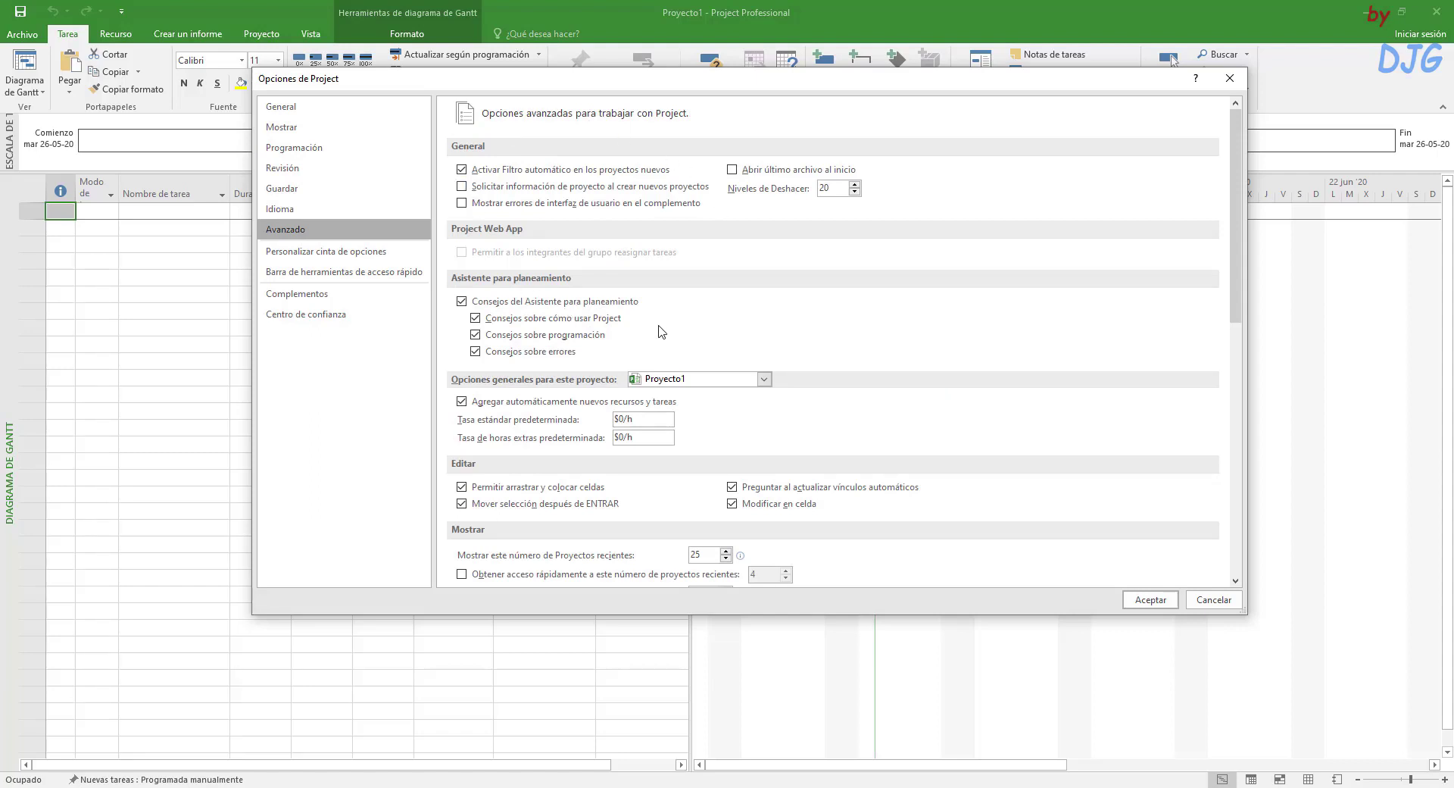
scroll(767, 360, "down", 1)
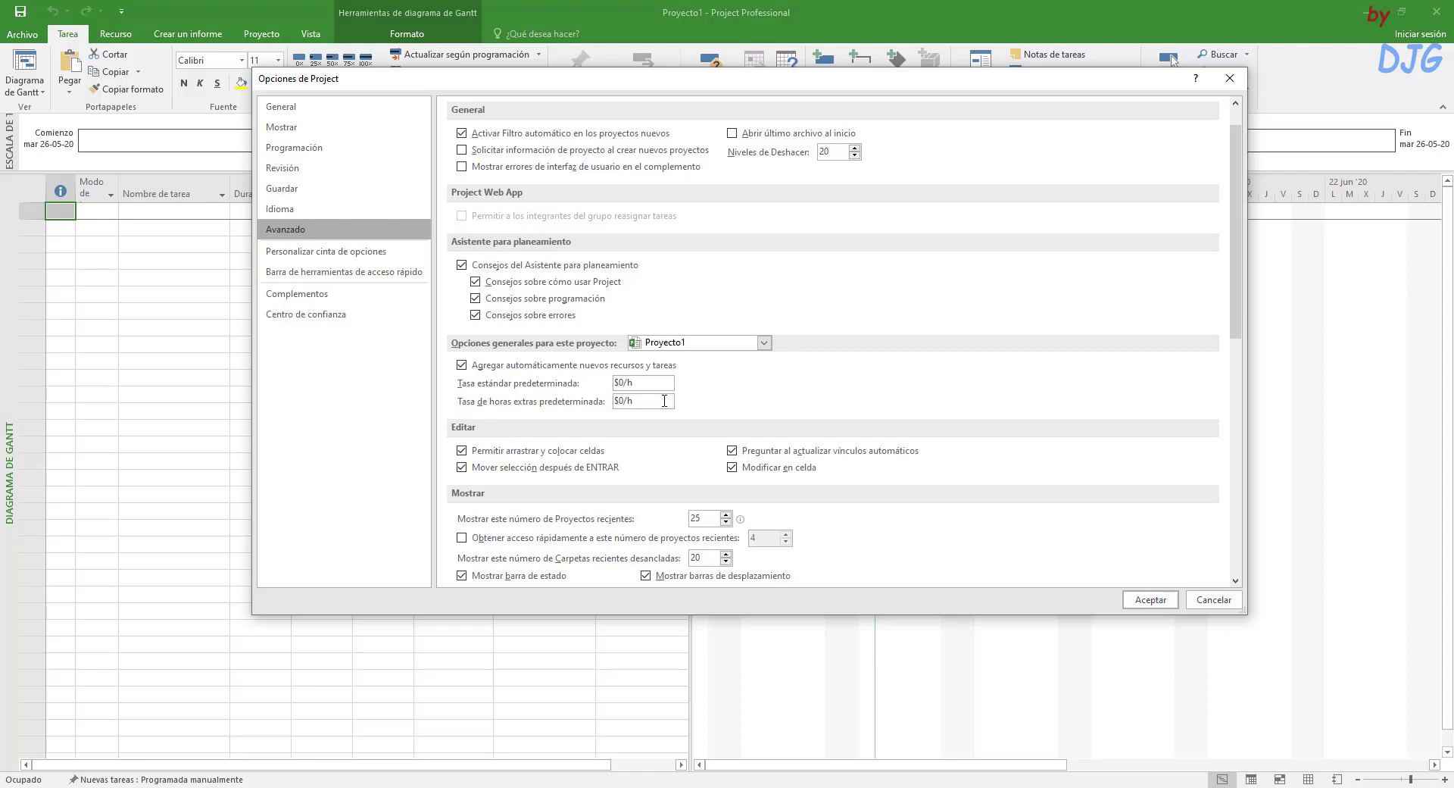
left_click_drag(661, 384, 614, 383)
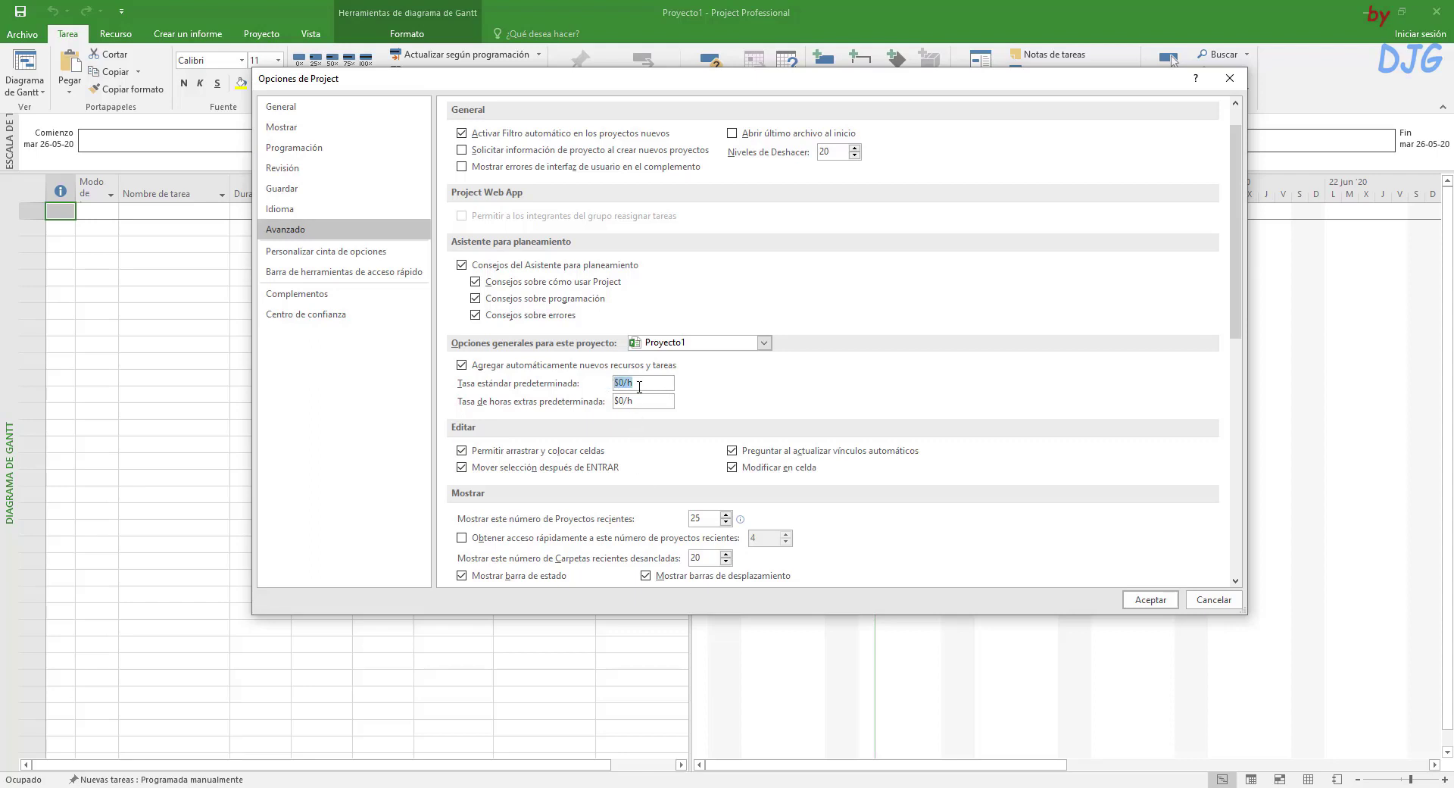
left_click(642, 383)
key("ctrl")
scroll(665, 438, "down", 3)
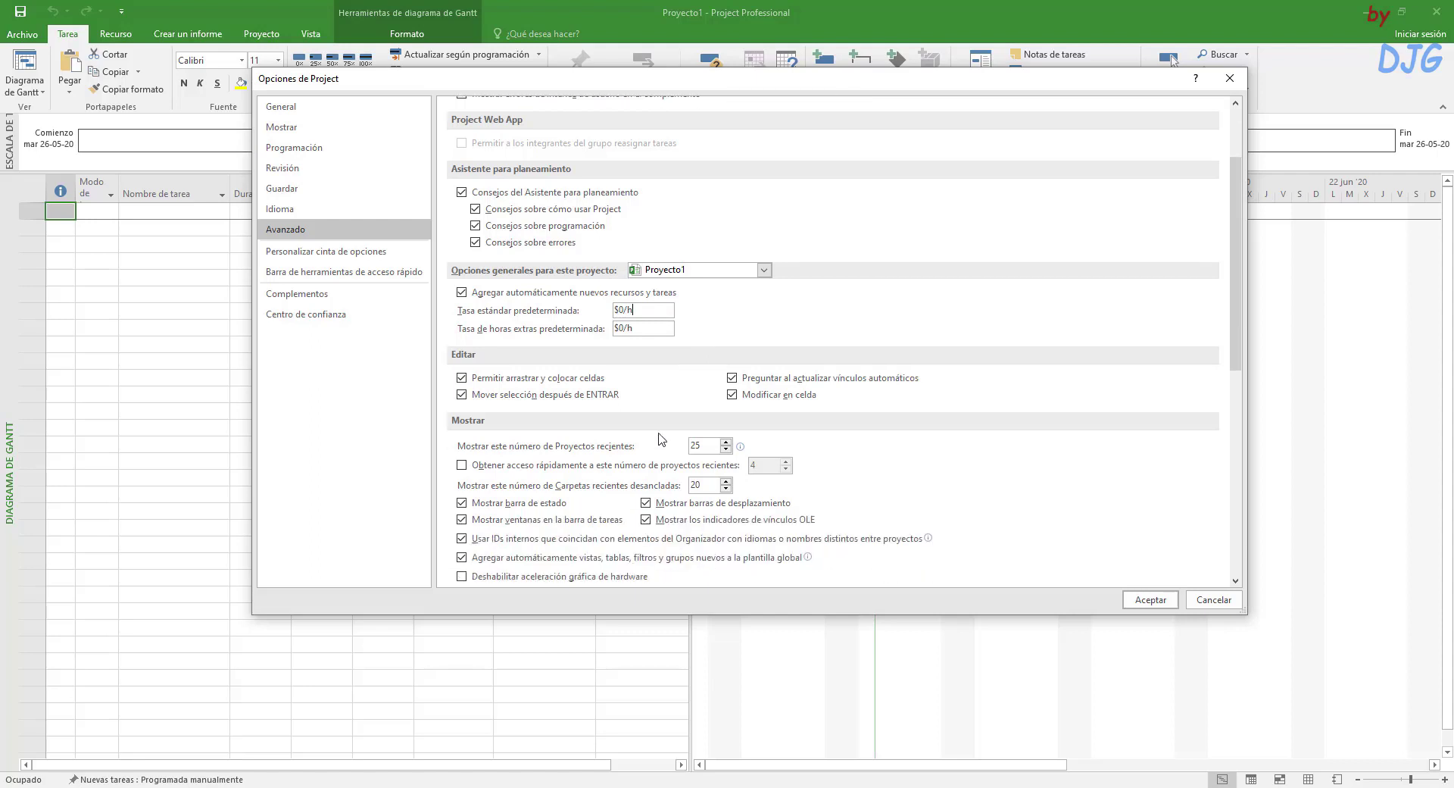
Step: In the project's advanced display options, set the hours label to hr, keeping min for minutes and día for days
scroll(718, 440, "down", 5)
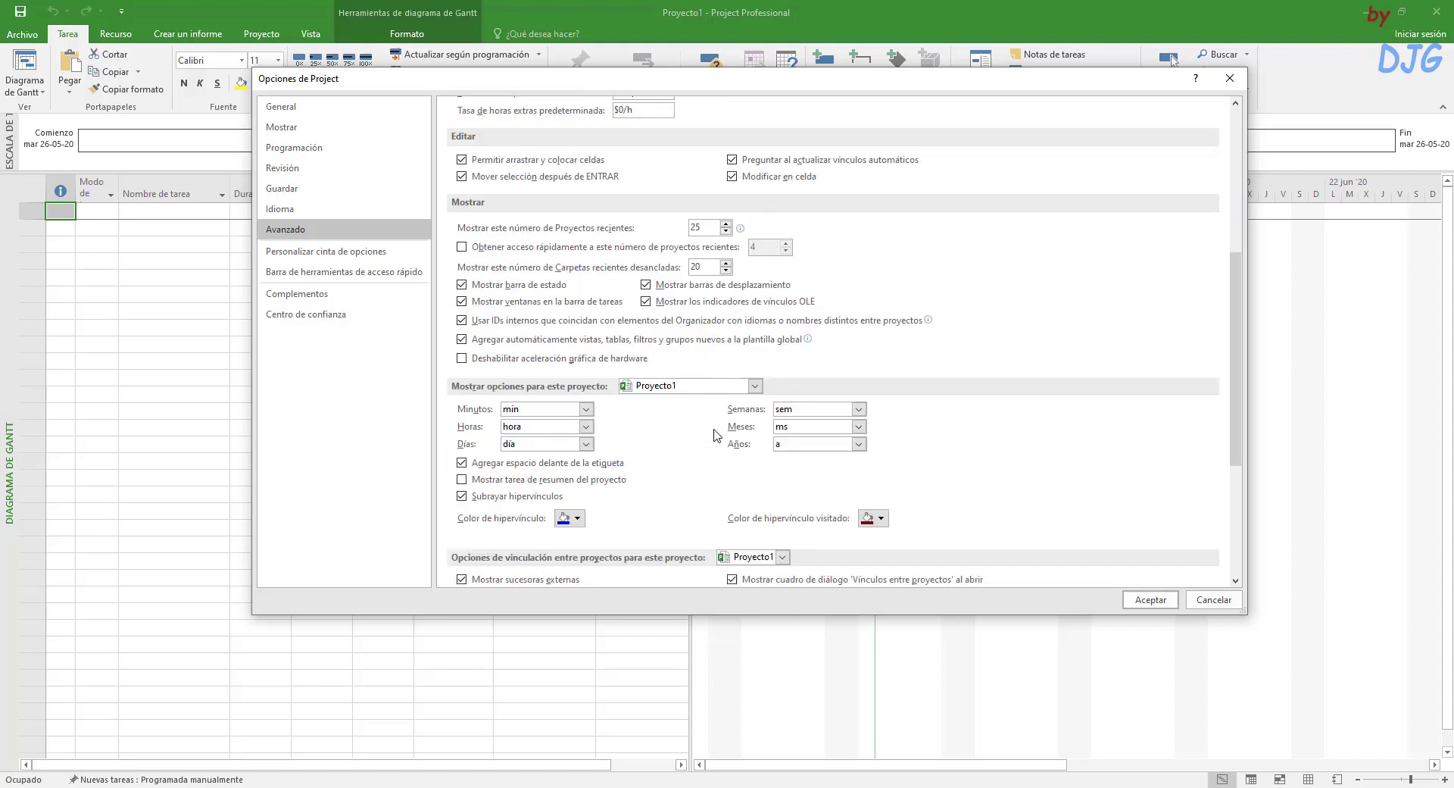
left_click(534, 410)
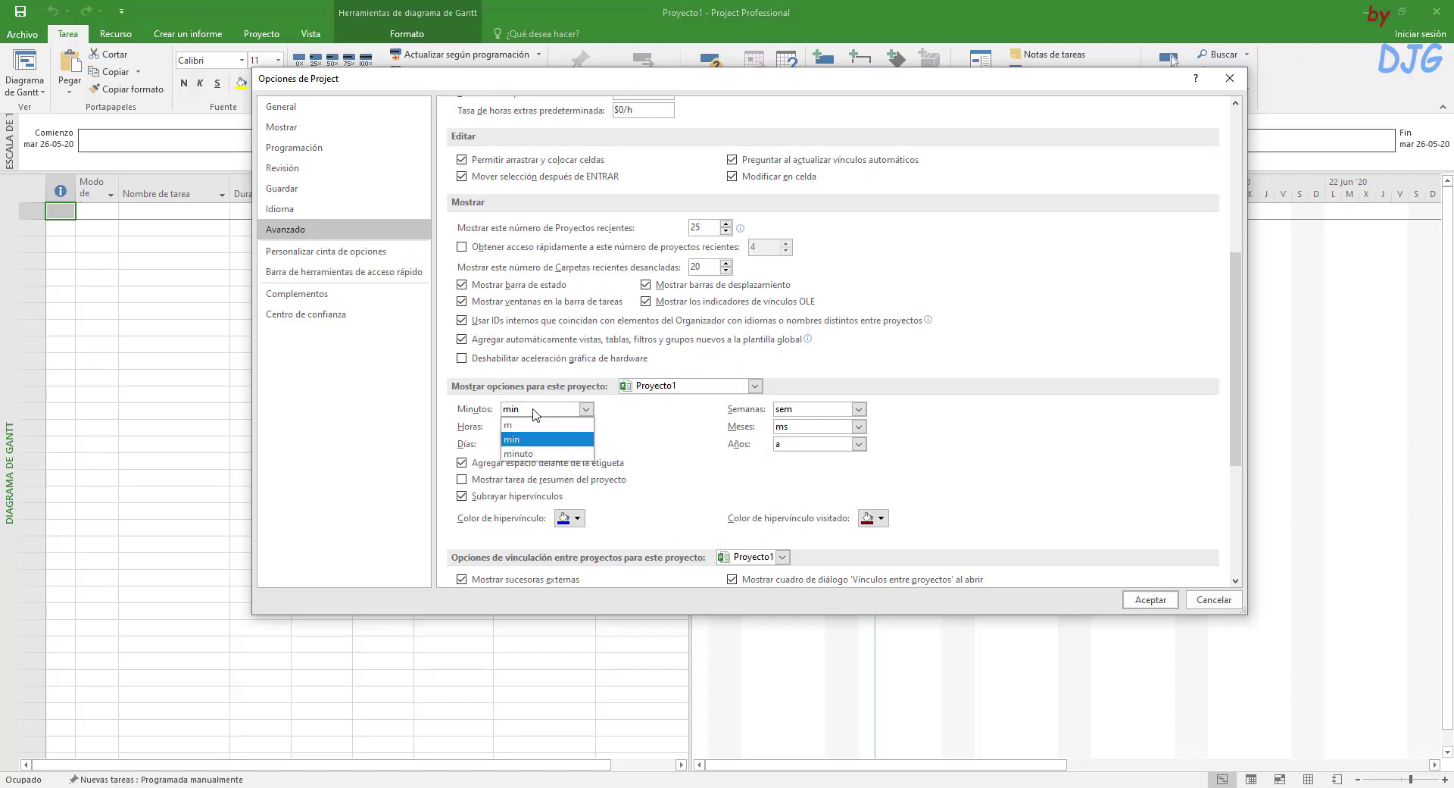
left_click(533, 411)
left_click(521, 427)
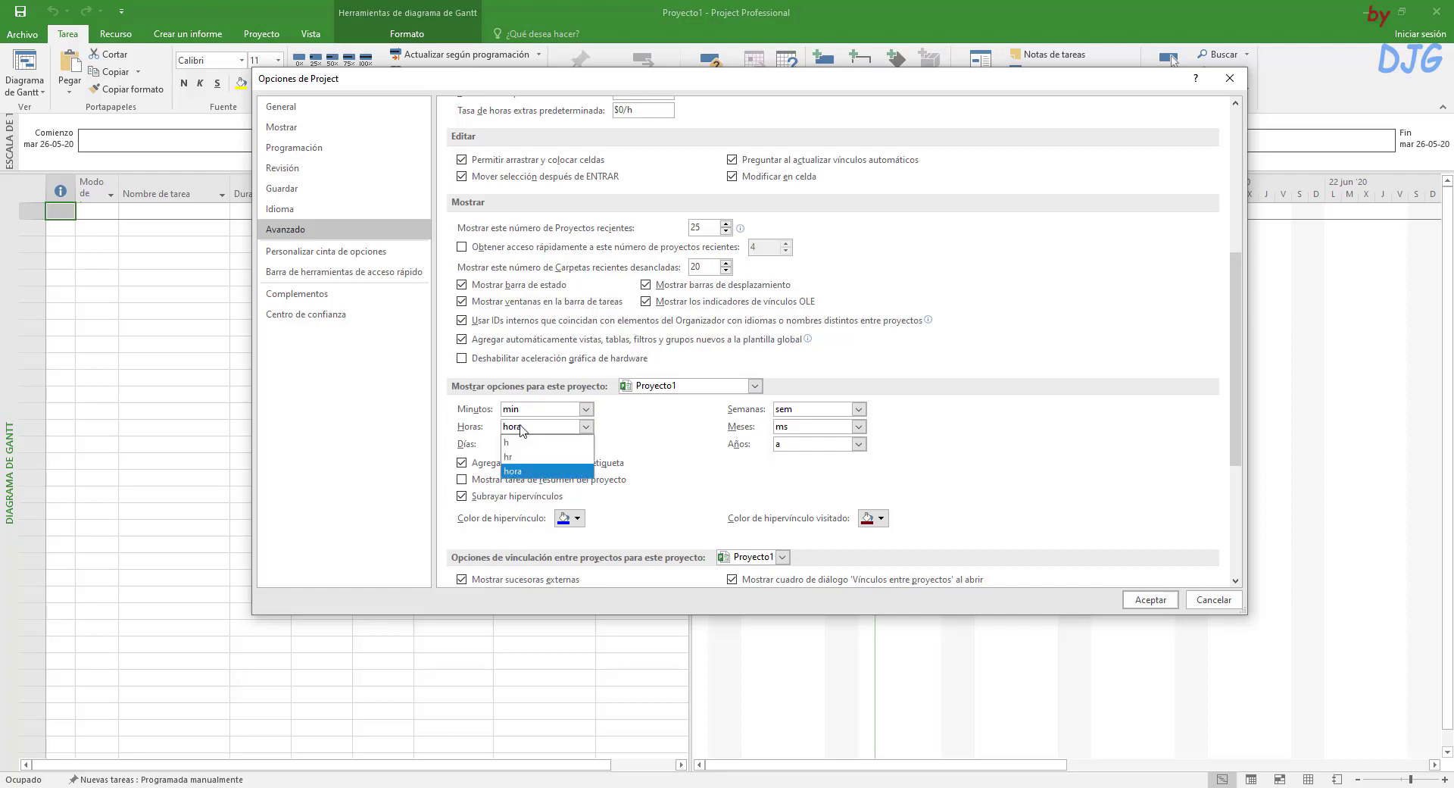
left_click(528, 458)
left_click(586, 444)
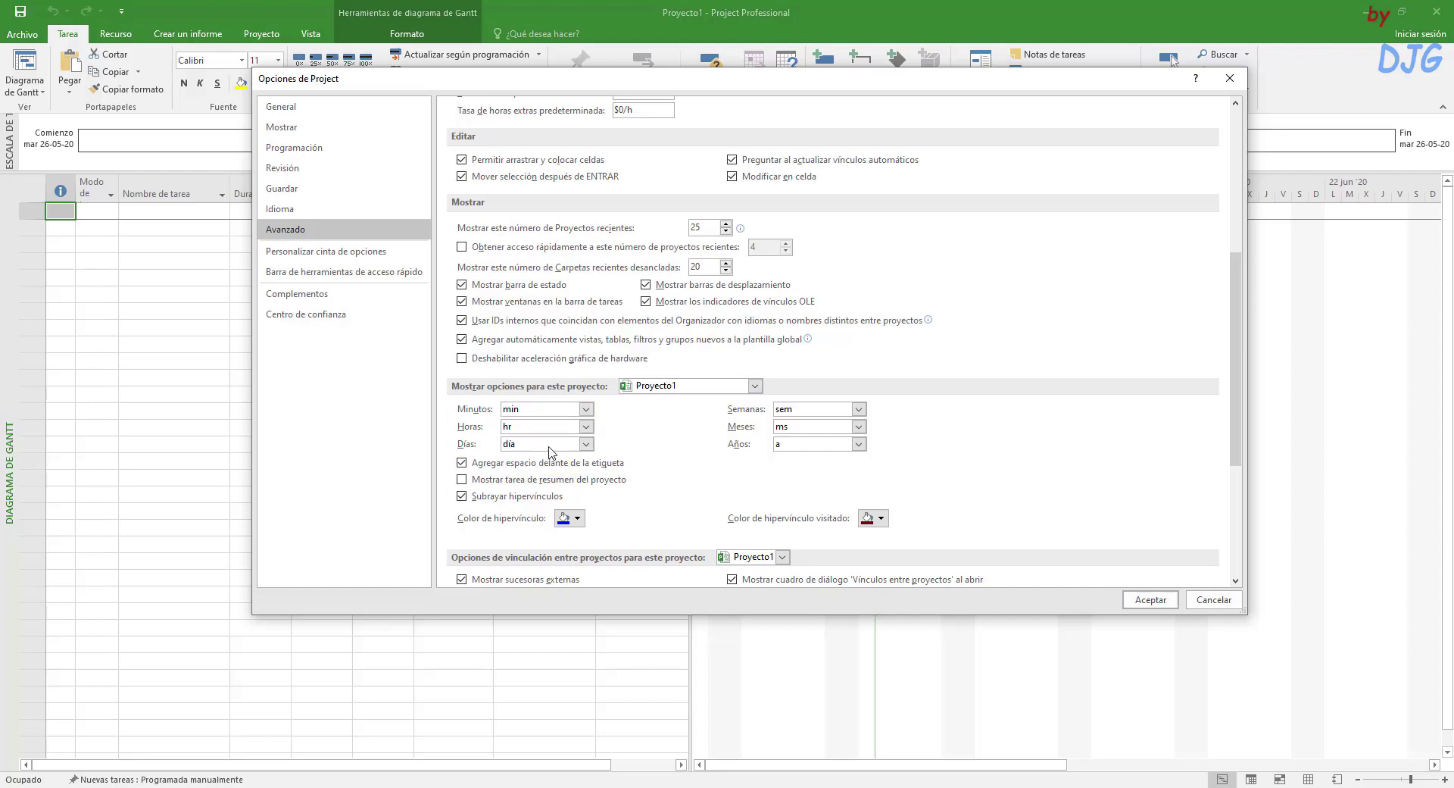
left_click(530, 474)
Step: Set the time unit labels to semana for weeks, mes for months and año for years
left_click(799, 411)
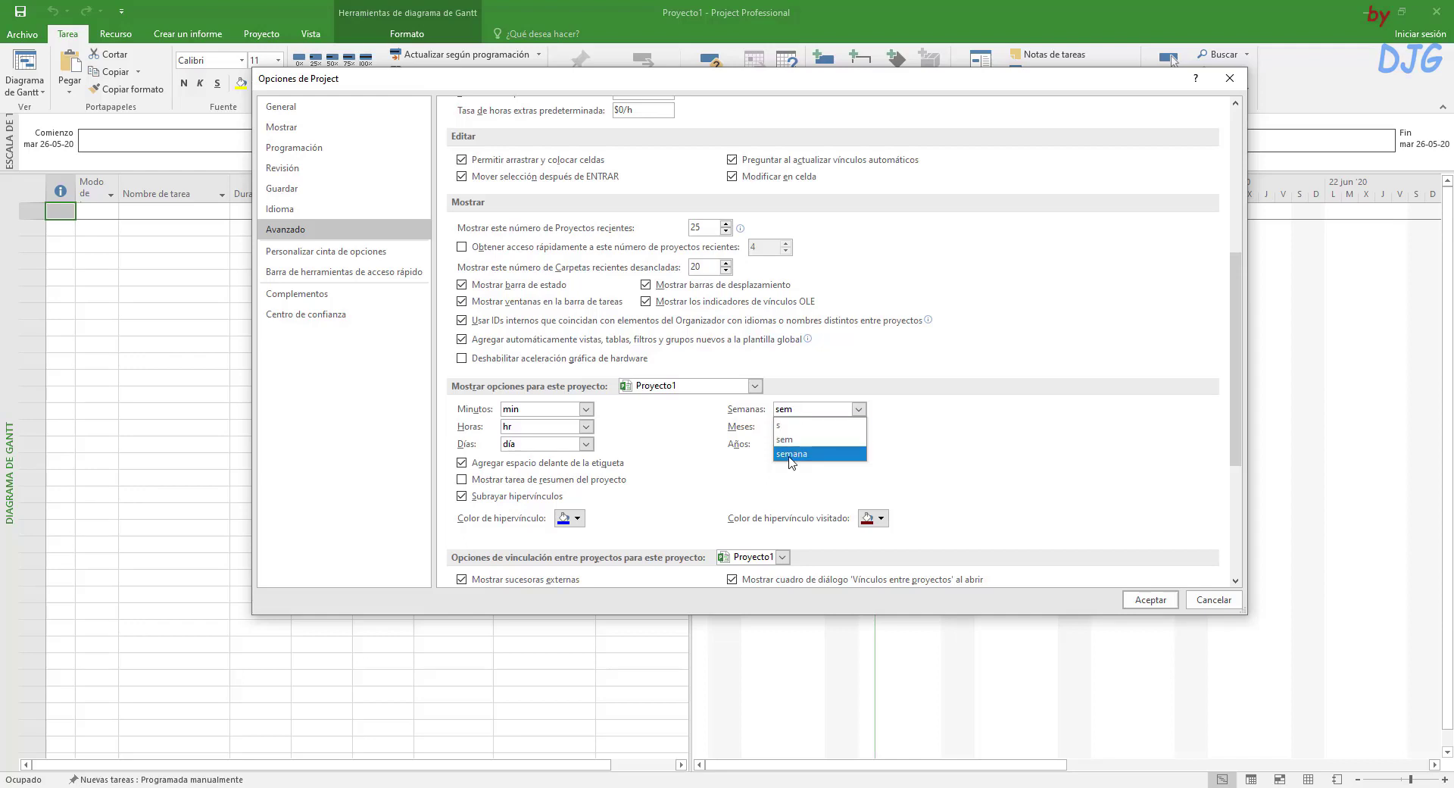
left_click(793, 454)
left_click(830, 432)
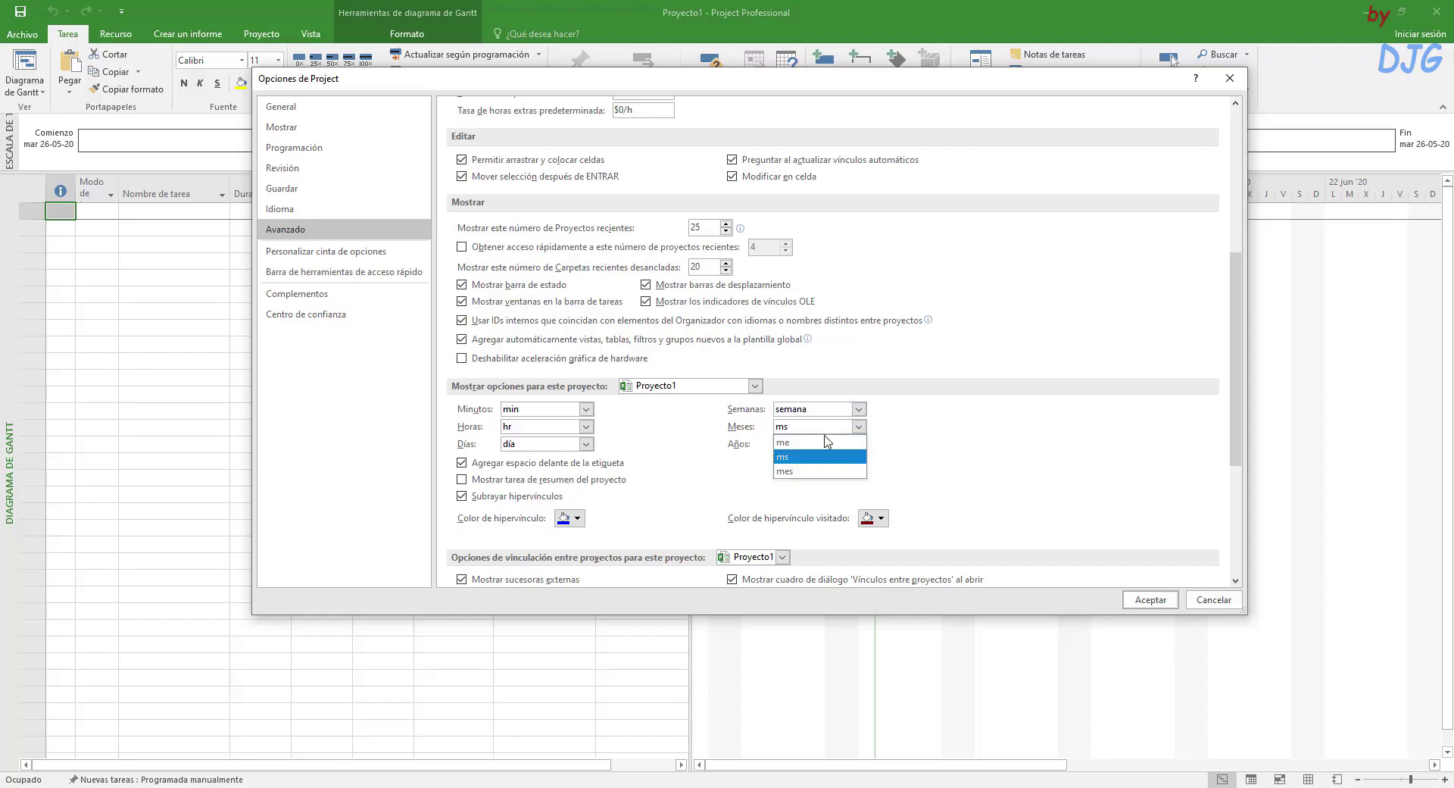
left_click(806, 474)
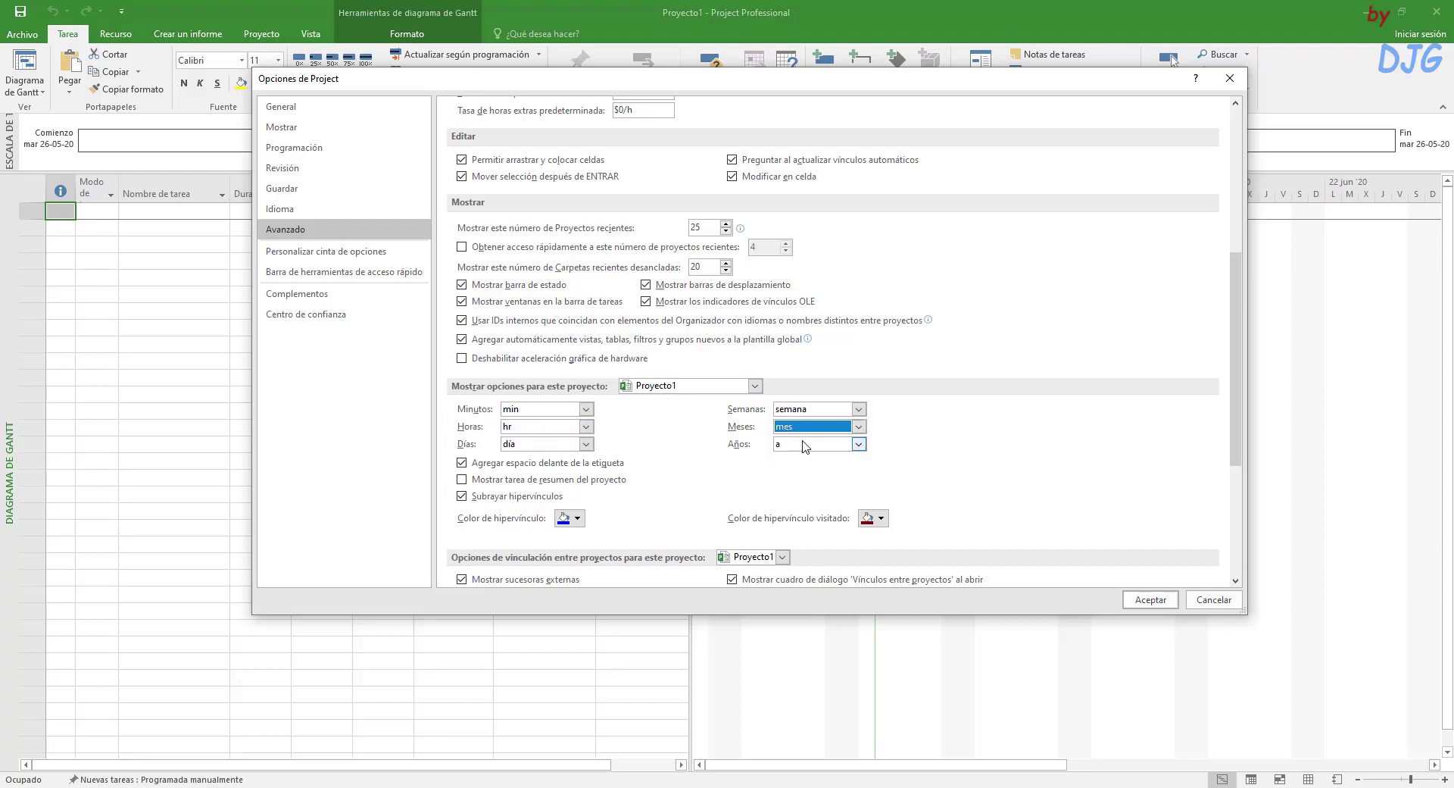
left_click(823, 445)
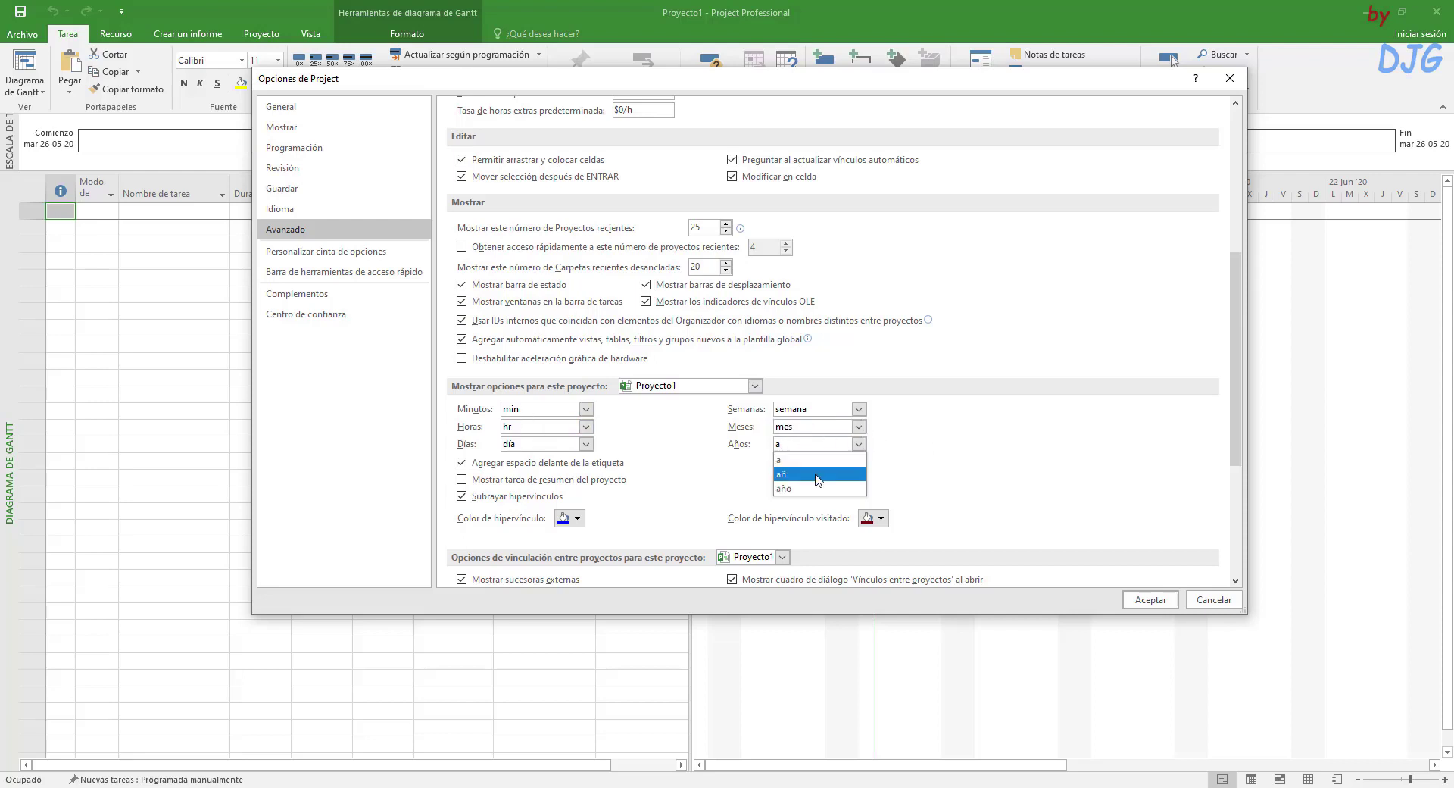
left_click(814, 492)
Step: Review the remaining advanced options for cross-project linking, earned value and critical task calculation
scroll(1002, 466, "down", 5)
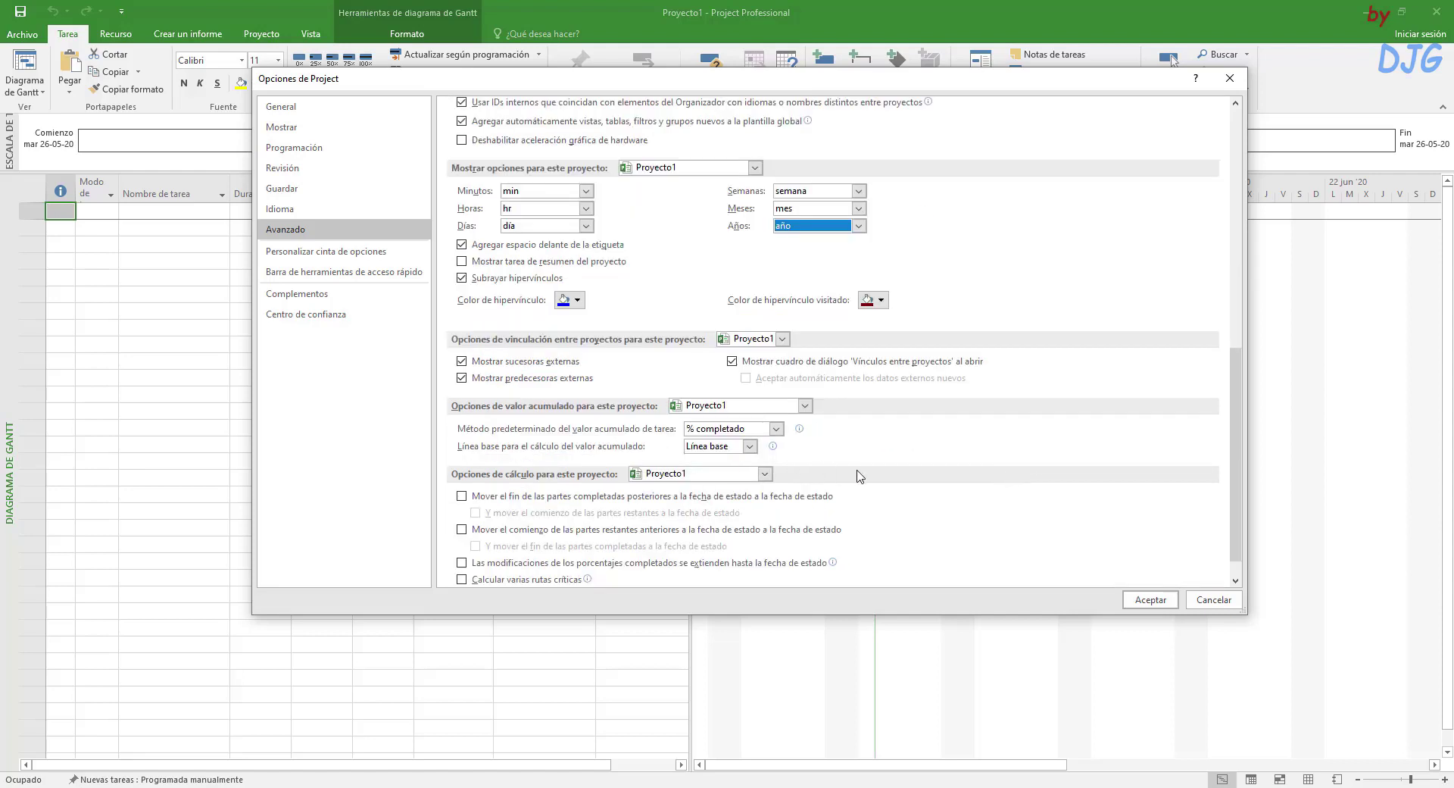
scroll(859, 476, "down", 1)
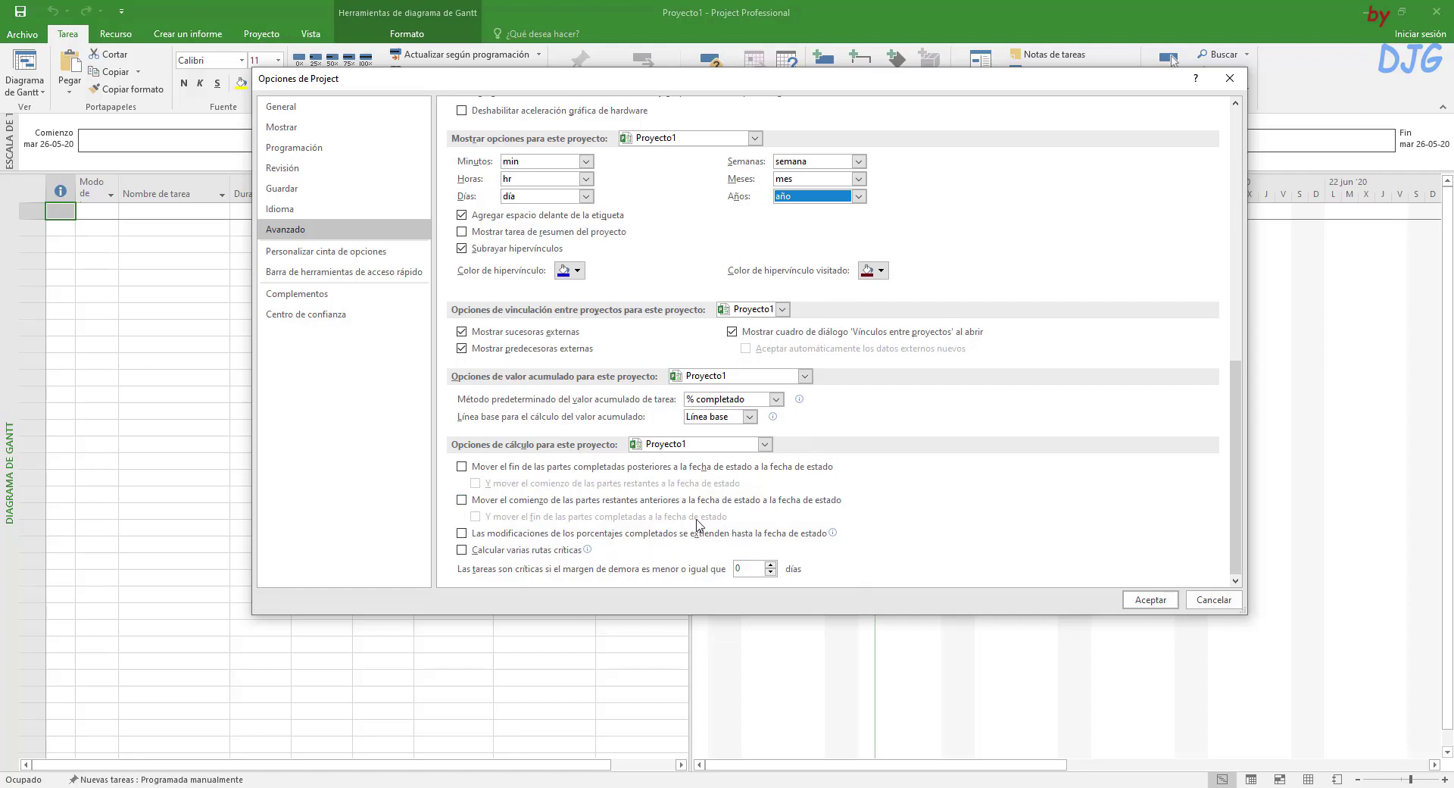
scroll(870, 484, "up", 3)
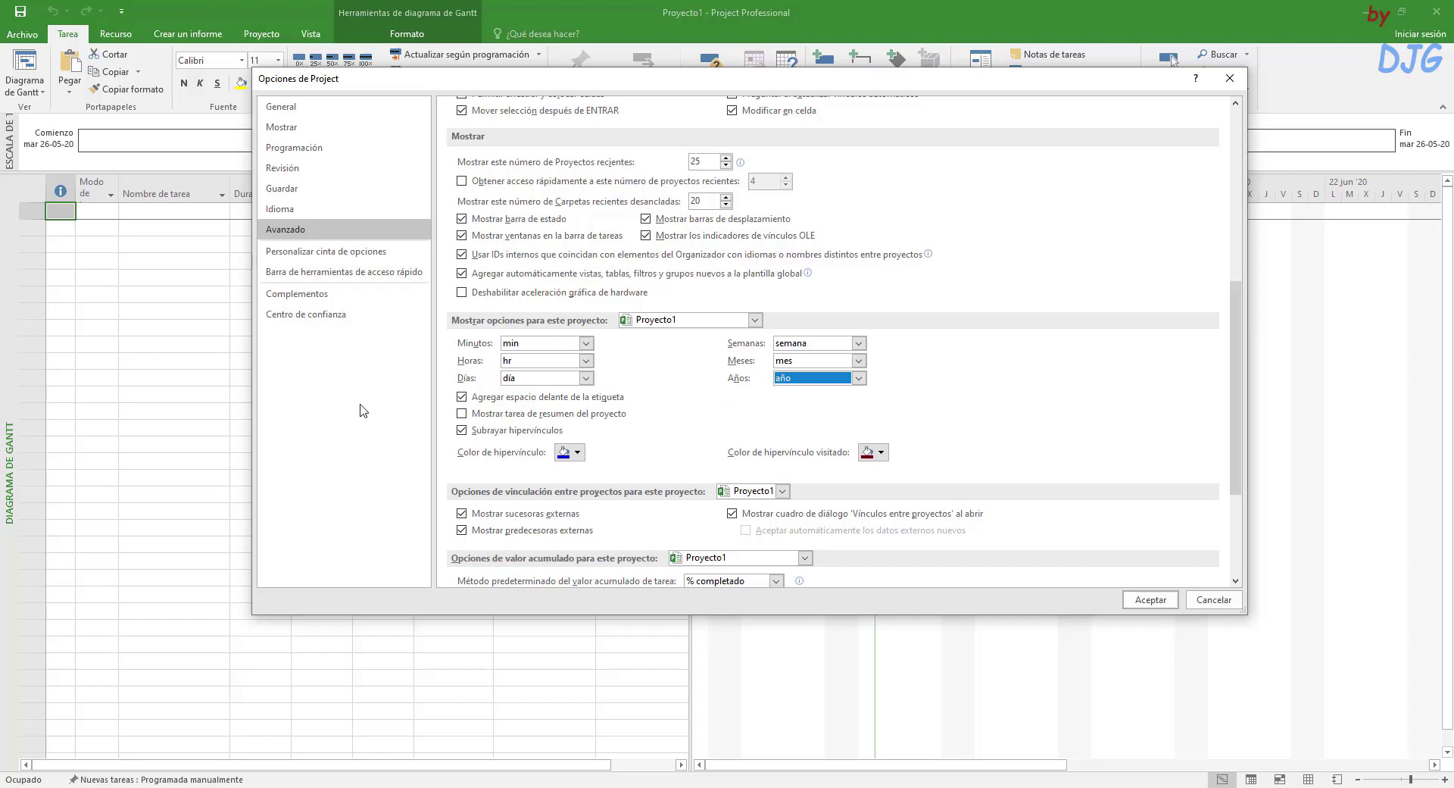
scroll(932, 503, "up", 5)
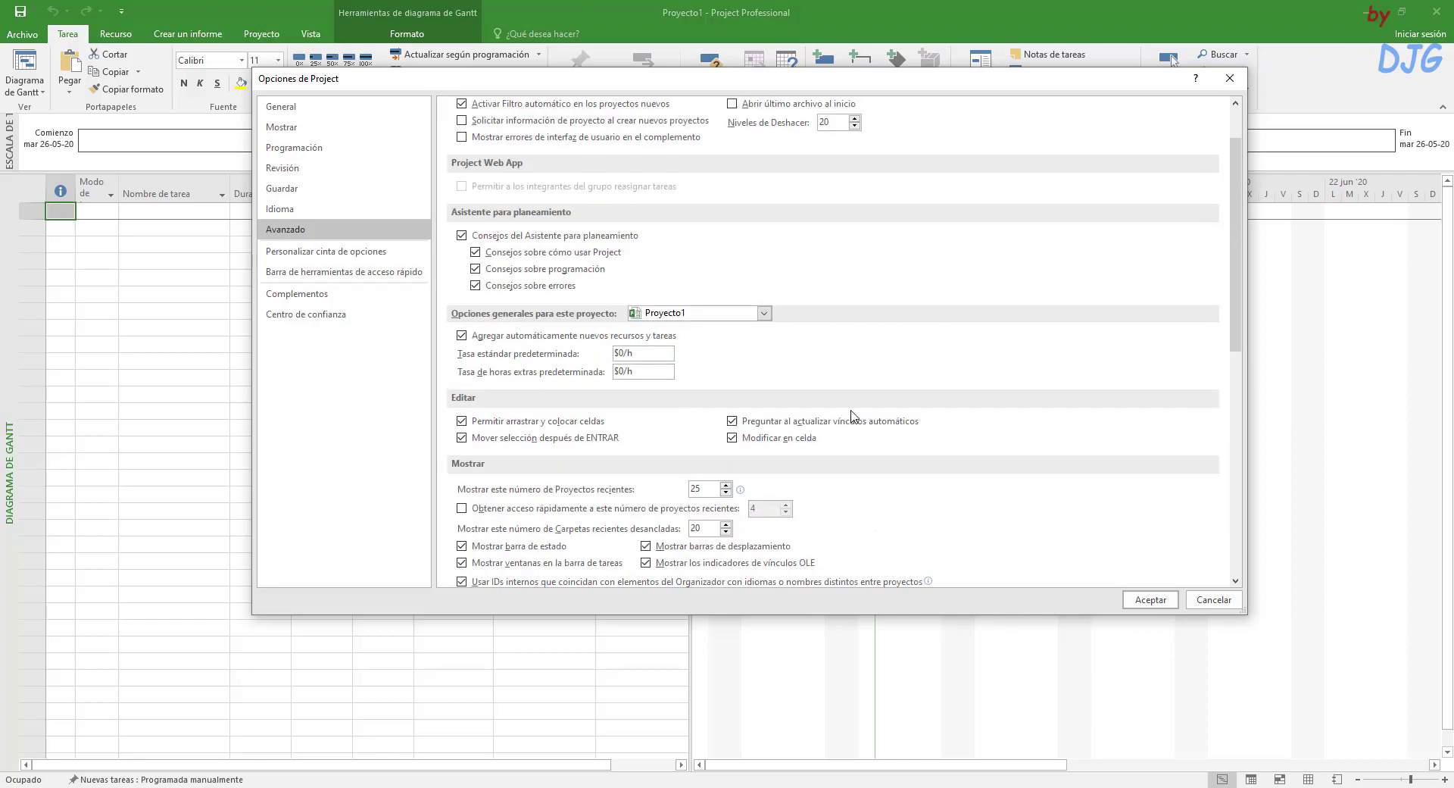
scroll(852, 415, "up", 1)
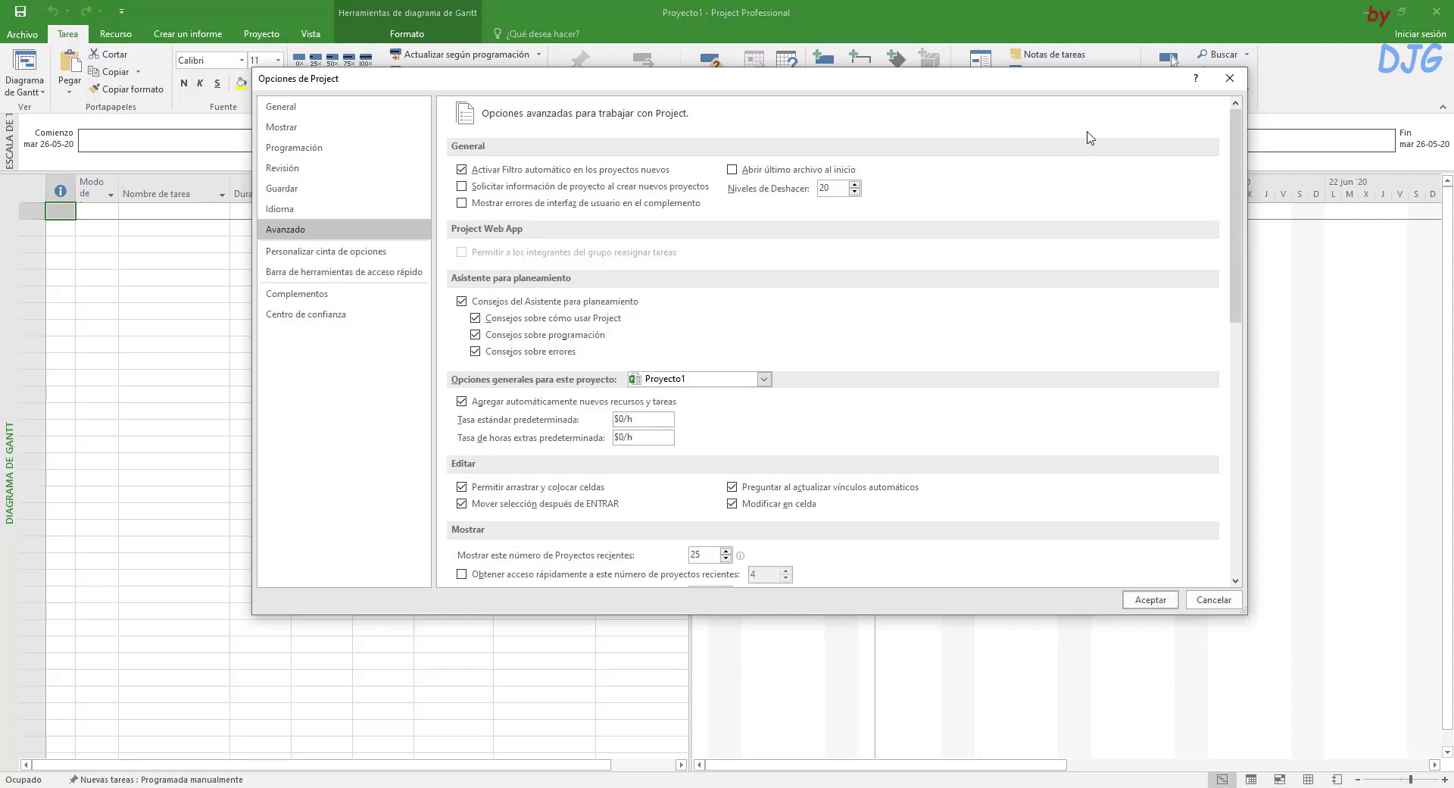
Step: Accept all the changes made in the Project options and move the language change notice slightly down
left_click_drag(1009, 89, 957, 104)
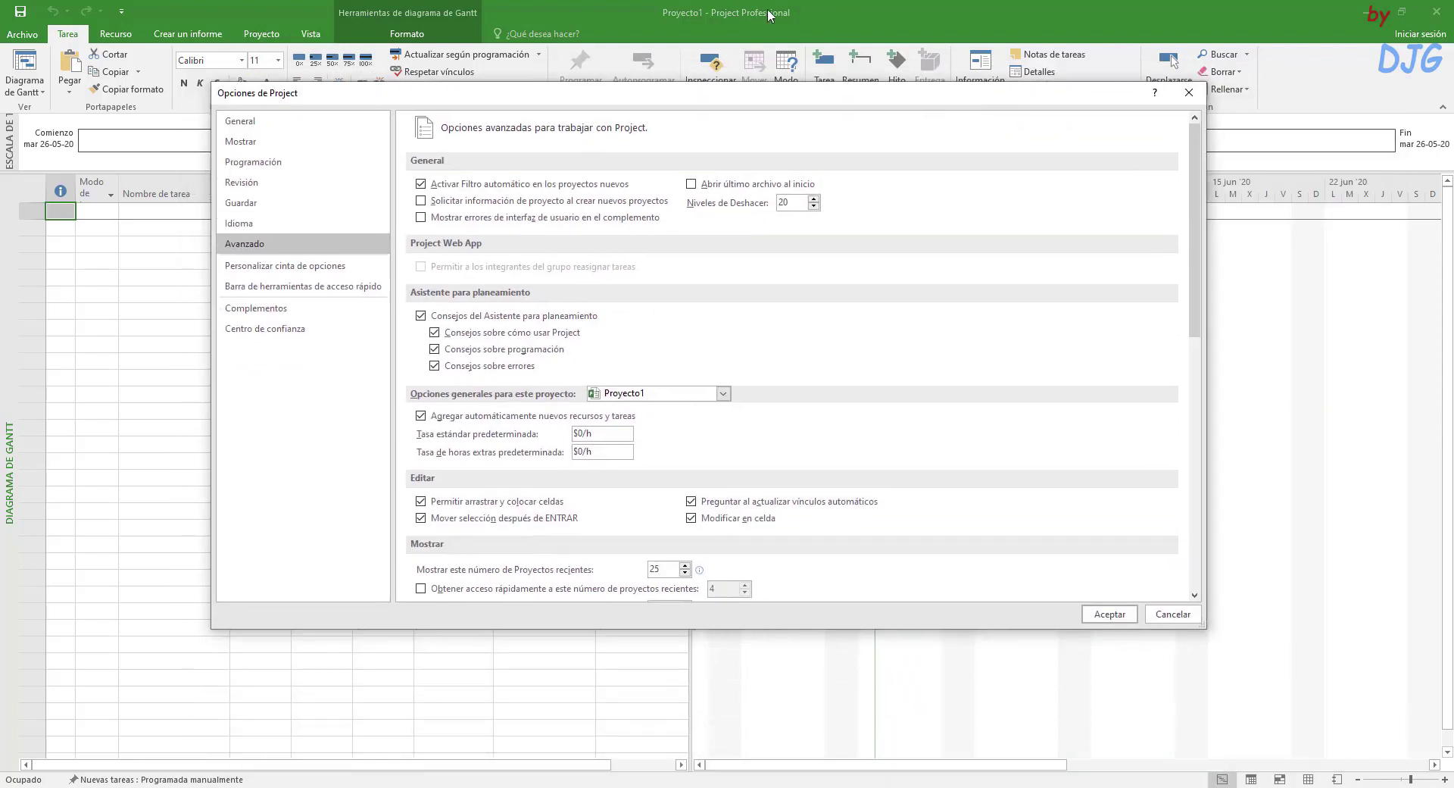
left_click(1110, 614)
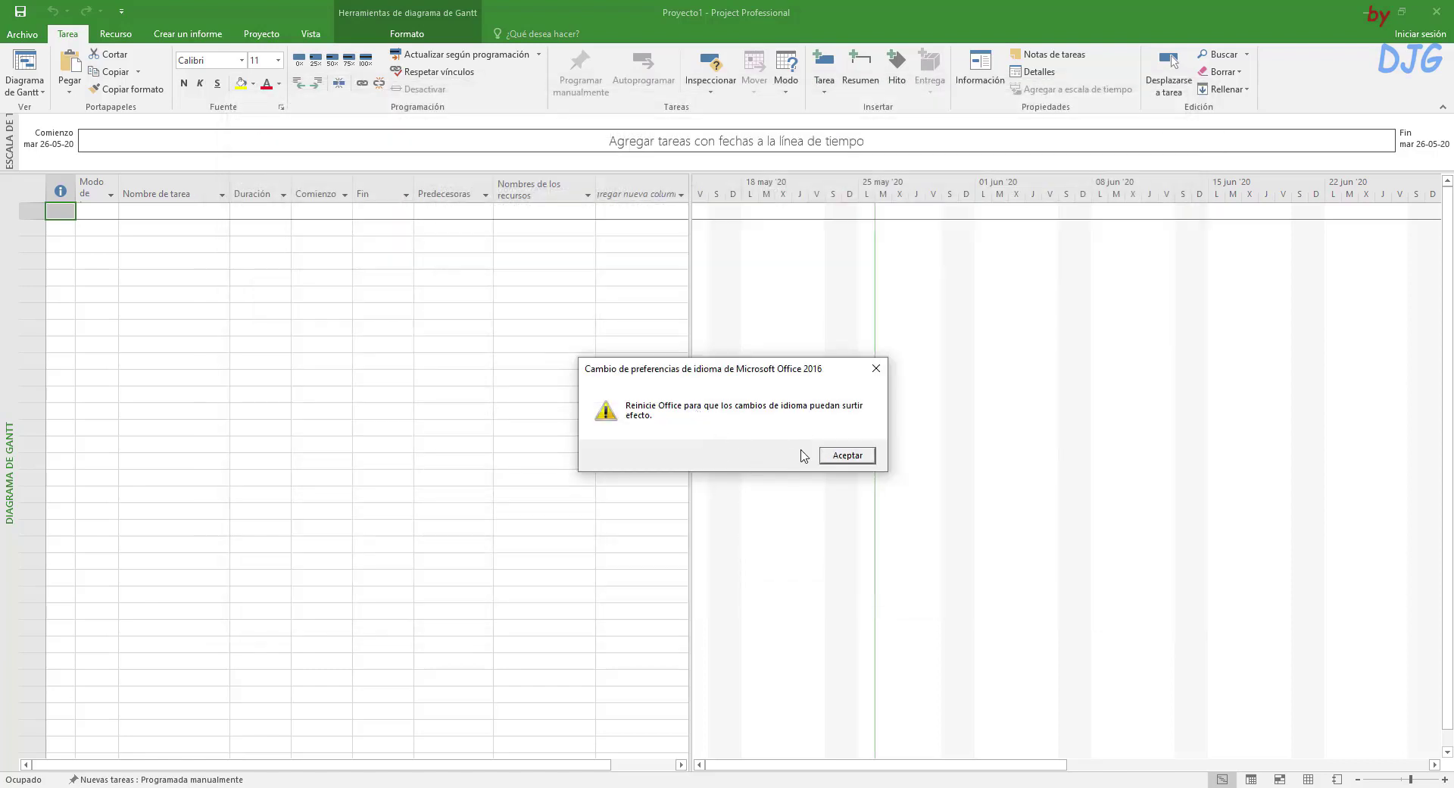
mouse_move(725, 373)
left_mouse_down()
mouse_move(746, 371)
mouse_move(717, 393)
left_mouse_up()
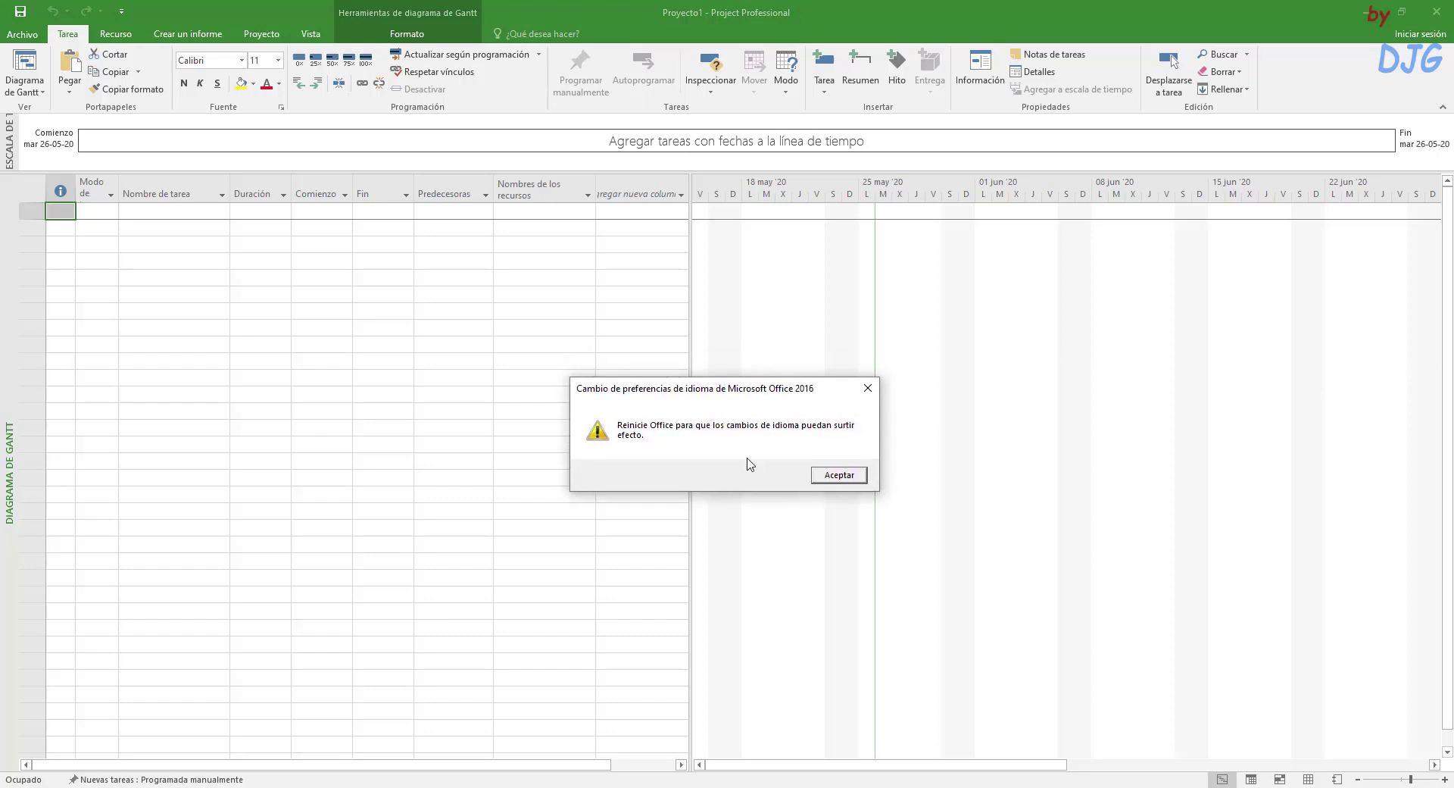